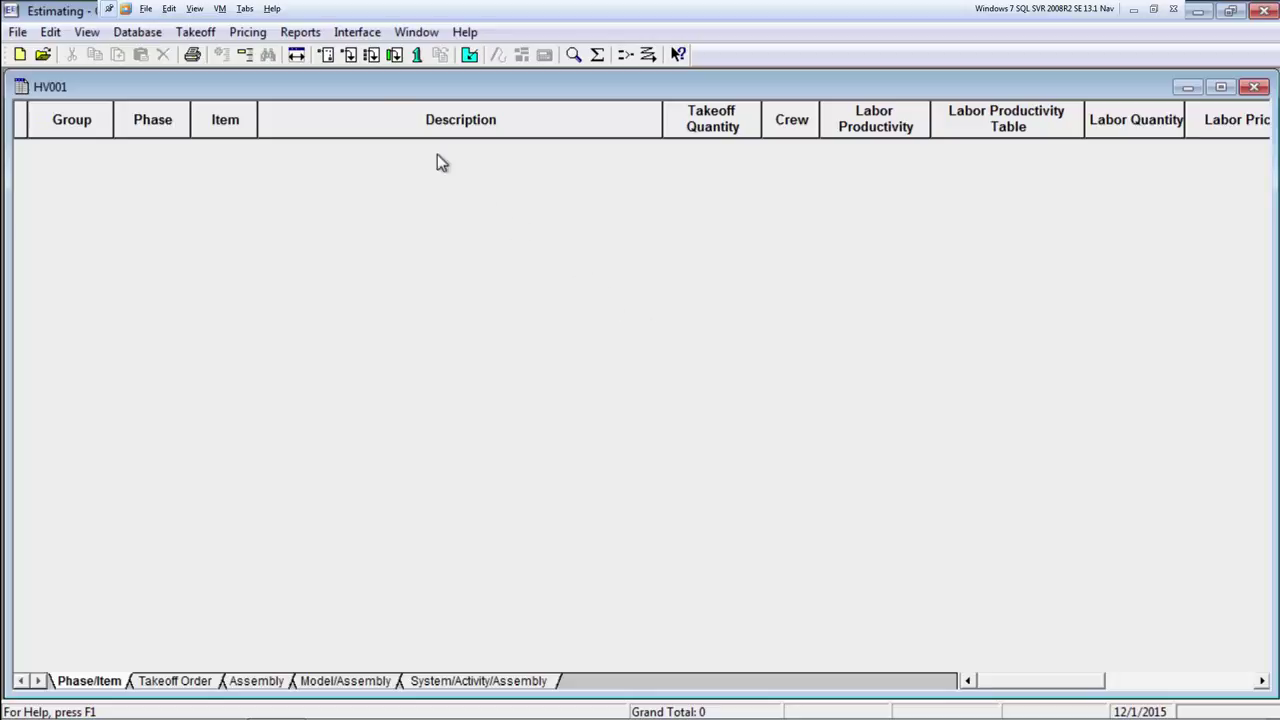
Add the PW01060 Class 01 60-foot wood pole from a 'Pole Wood Cedar' item search
left_click(324, 55)
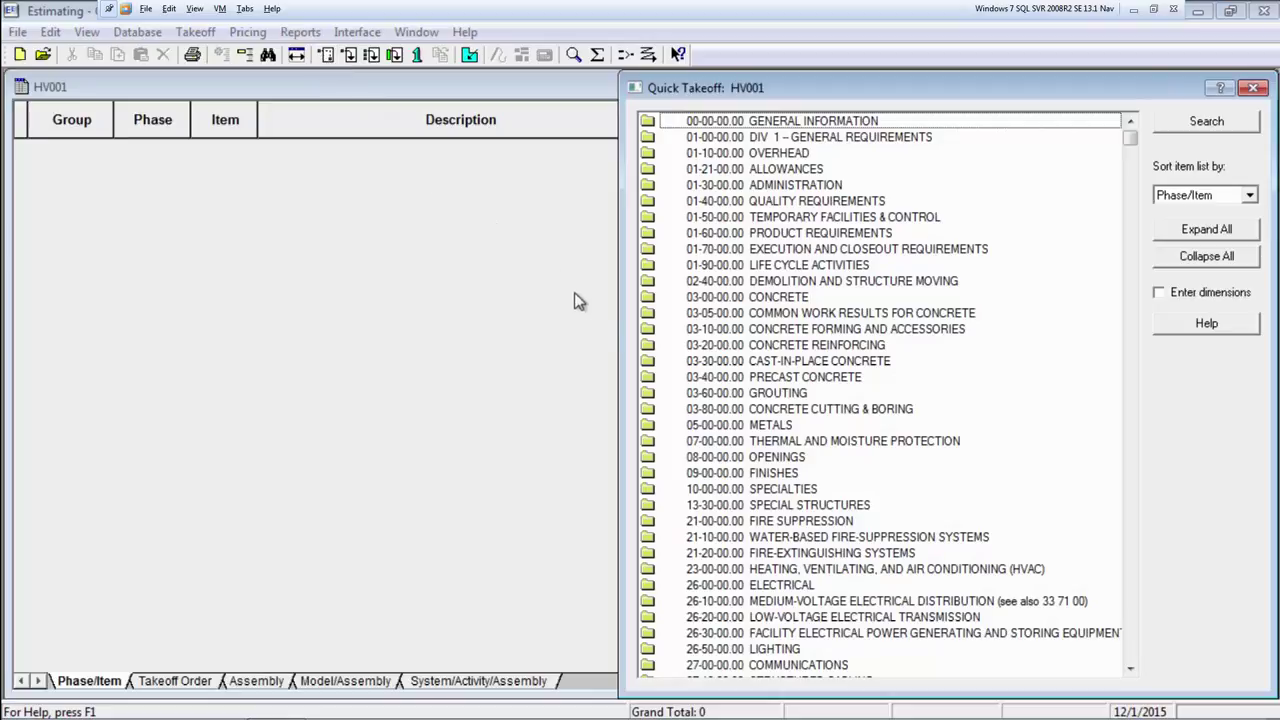
double_click(648, 350)
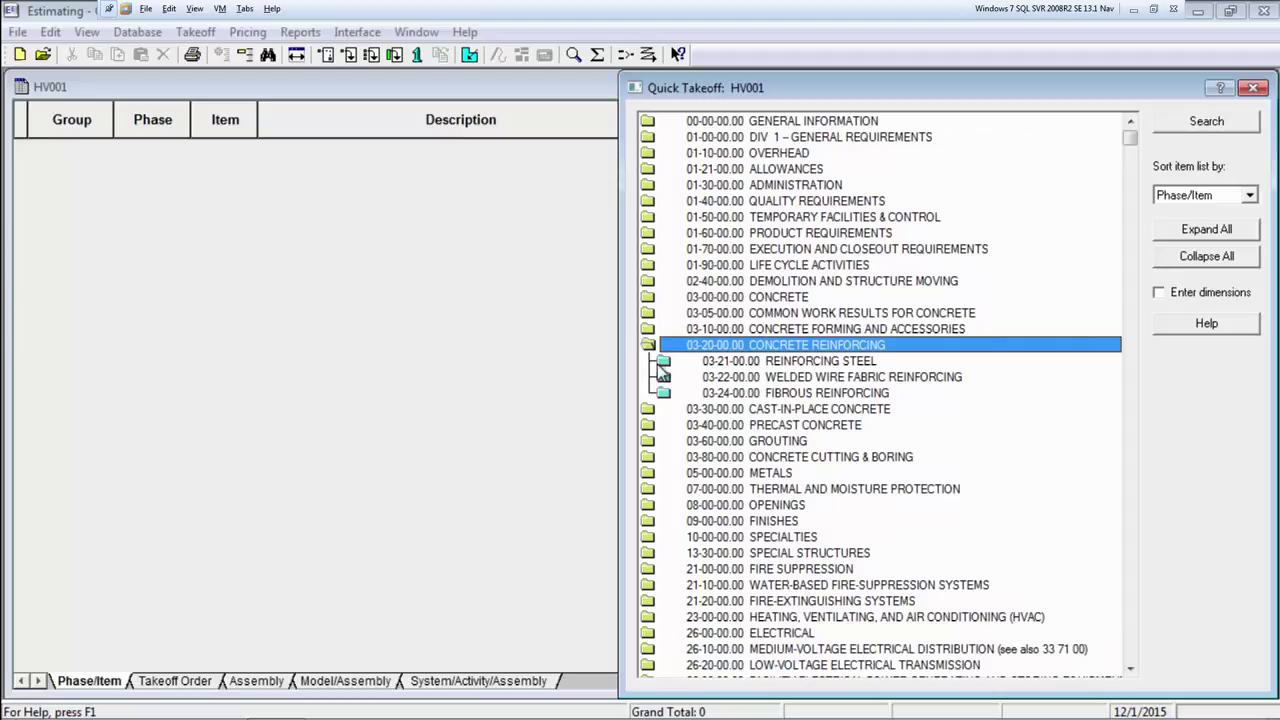
left_click(1180, 128)
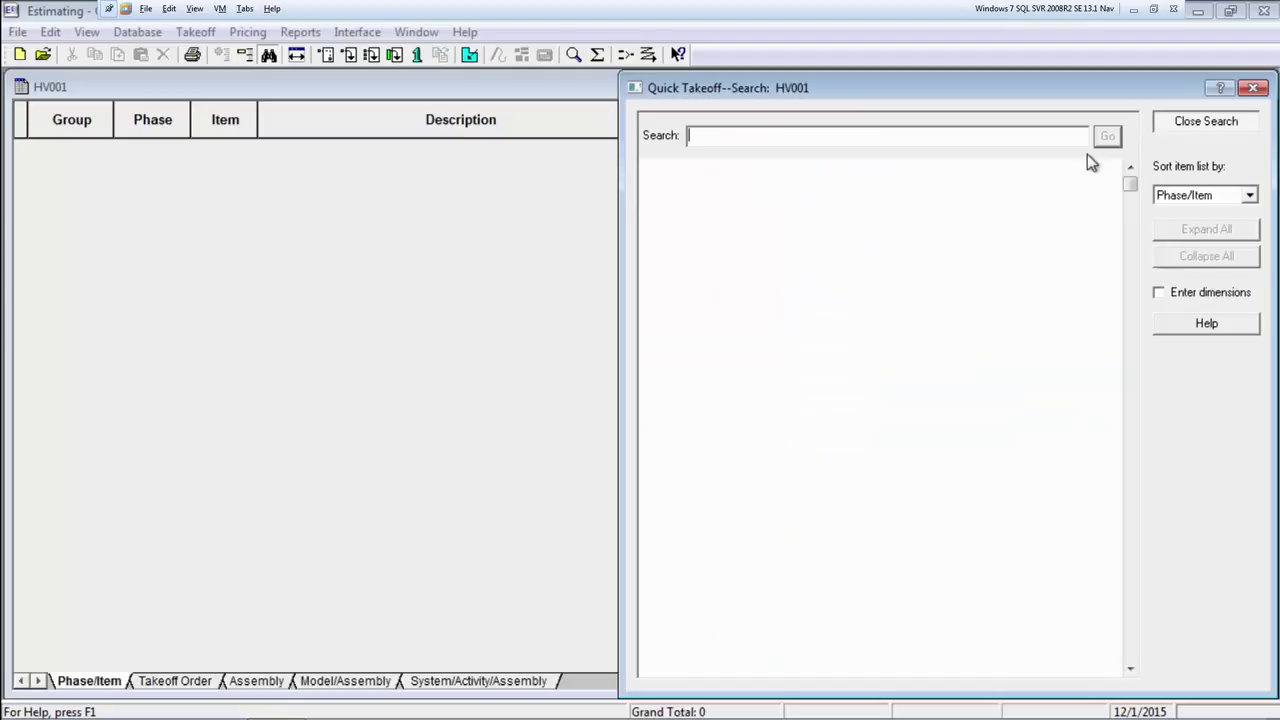
type("Po")
type("le Woo")
type("d Ceda")
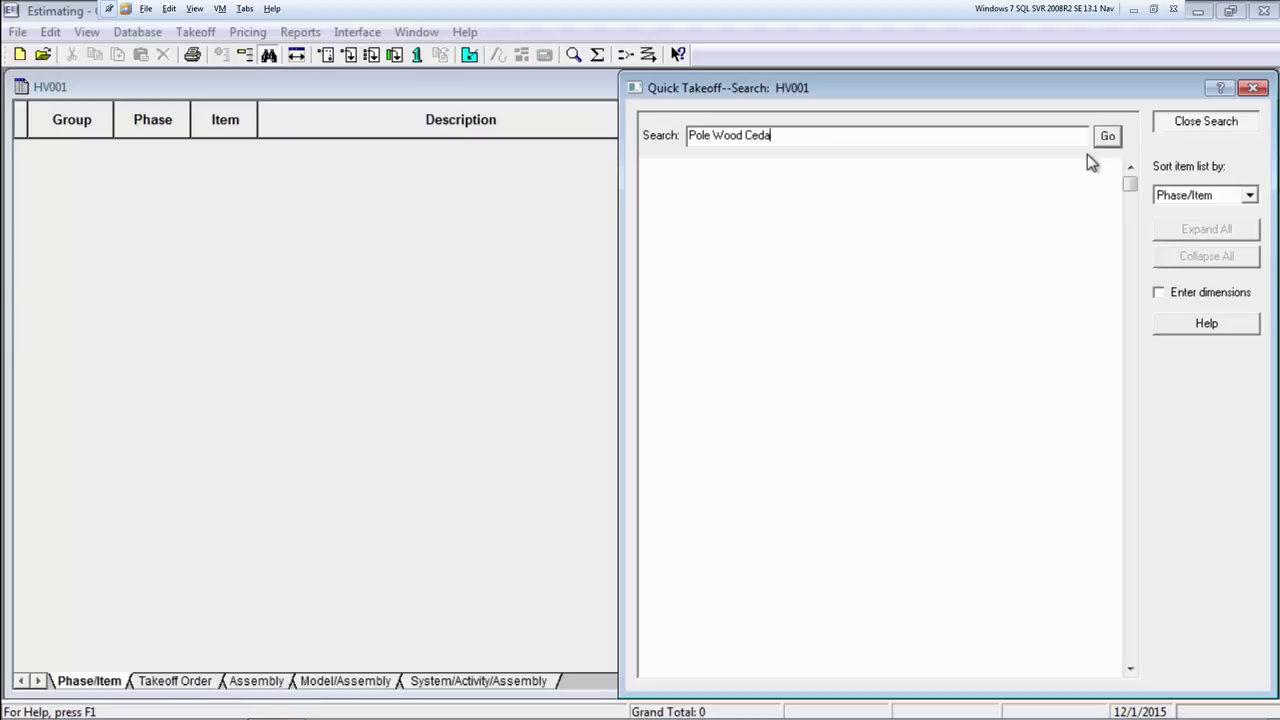
type("r")
key("Return")
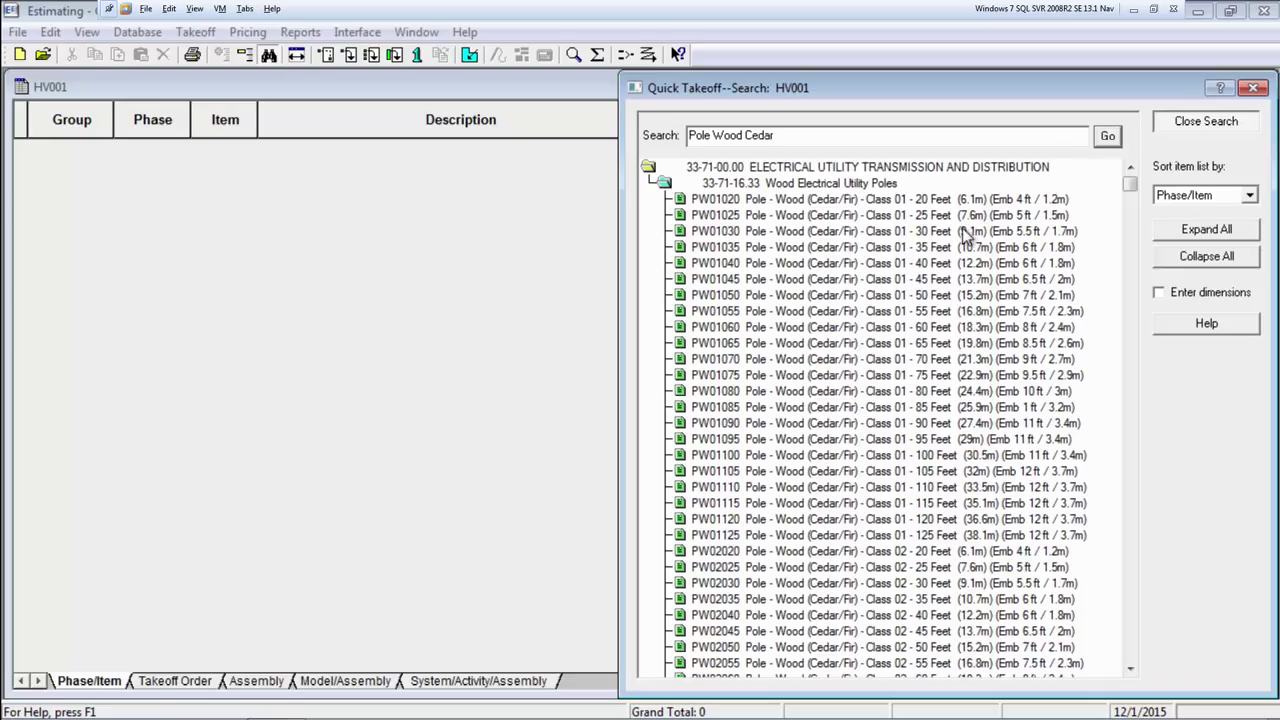
double_click(837, 328)
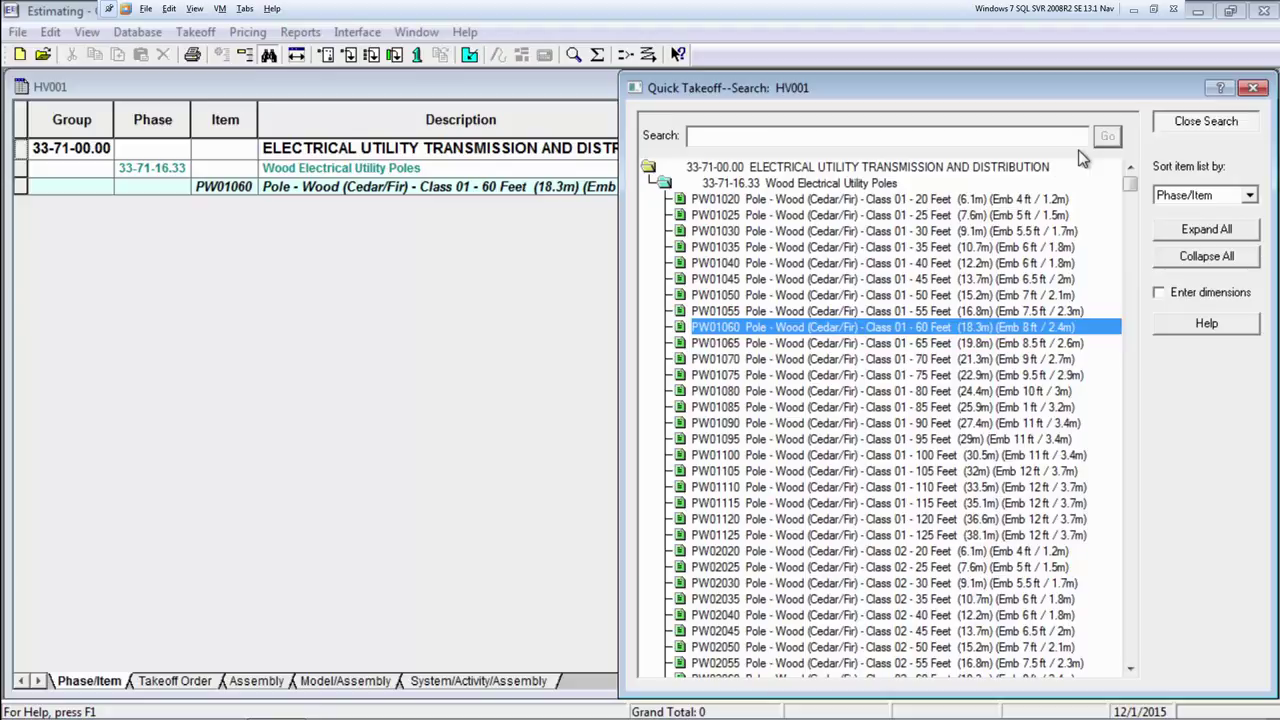
Add L2010 Set Single Pole Medium from a 'Single Pole Medium' search
type("Single Pole M")
type("edium")
key("Return")
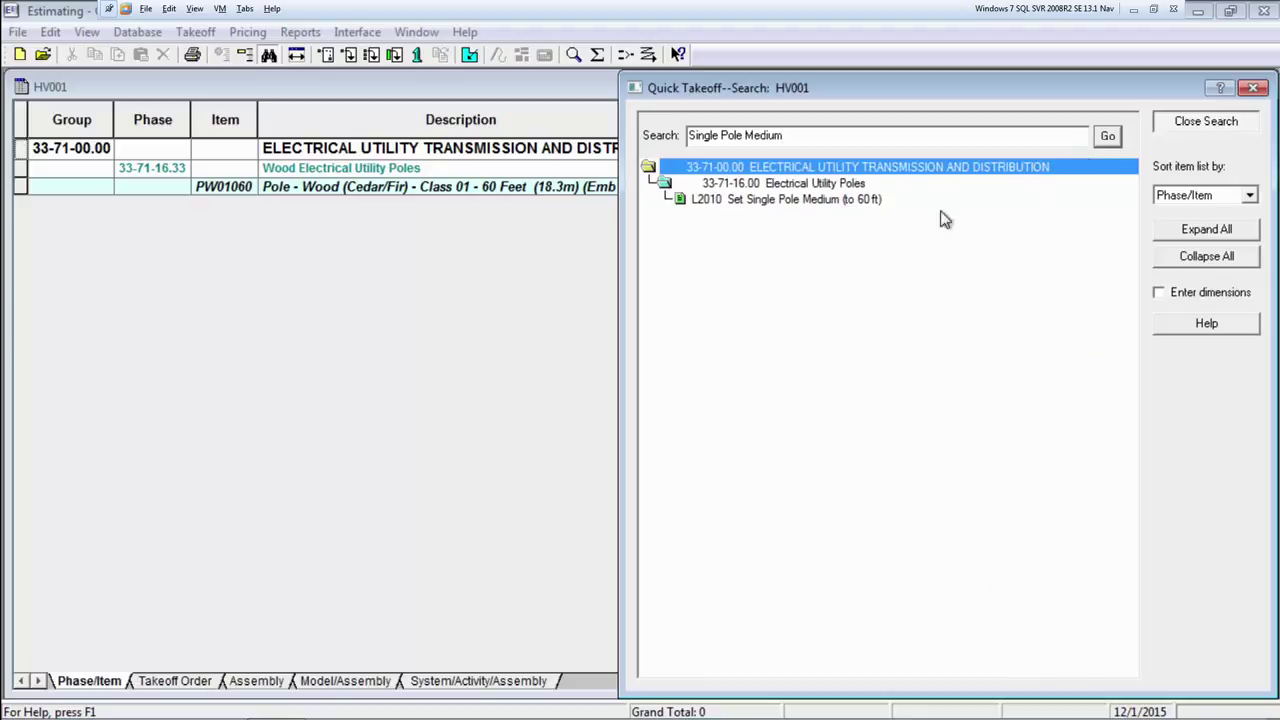
left_click(855, 200)
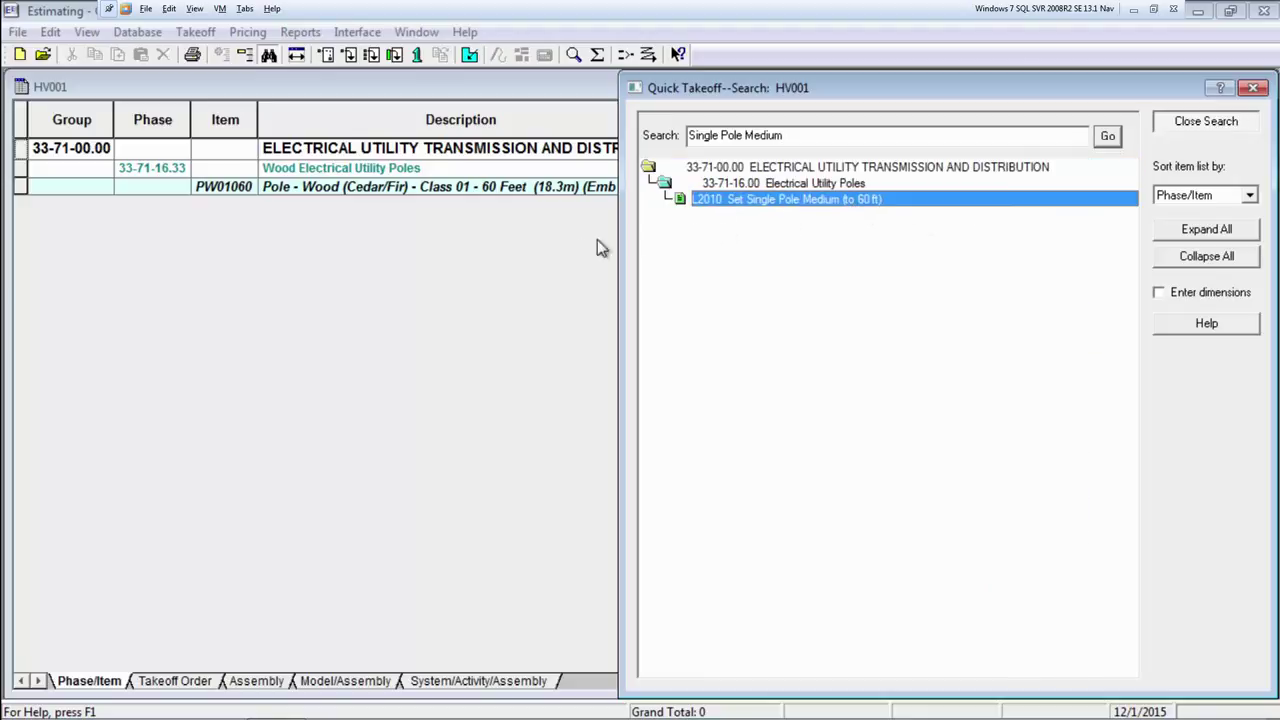
left_click_drag(560, 260, 565, 258)
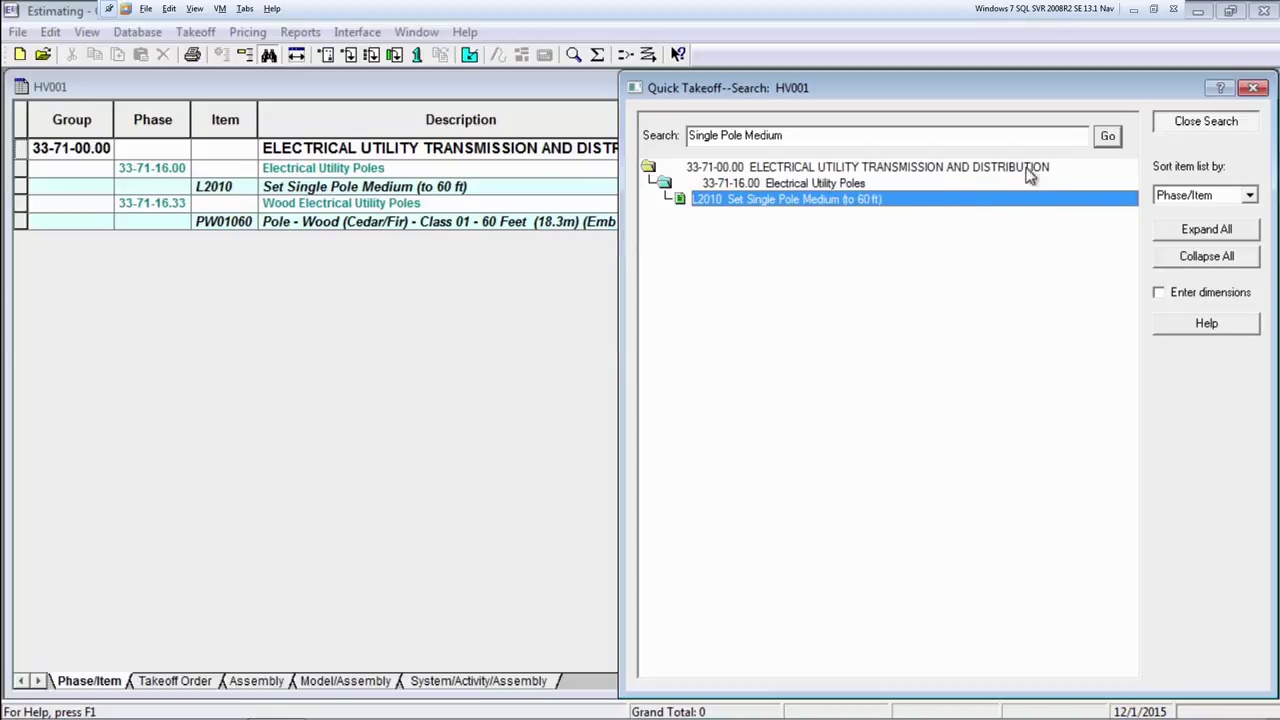
Add the A1045 54-inch soil auger hole from an 'Auger Hole Soil' search, then close search
type("Auger H")
type("ole Soil")
key("Return")
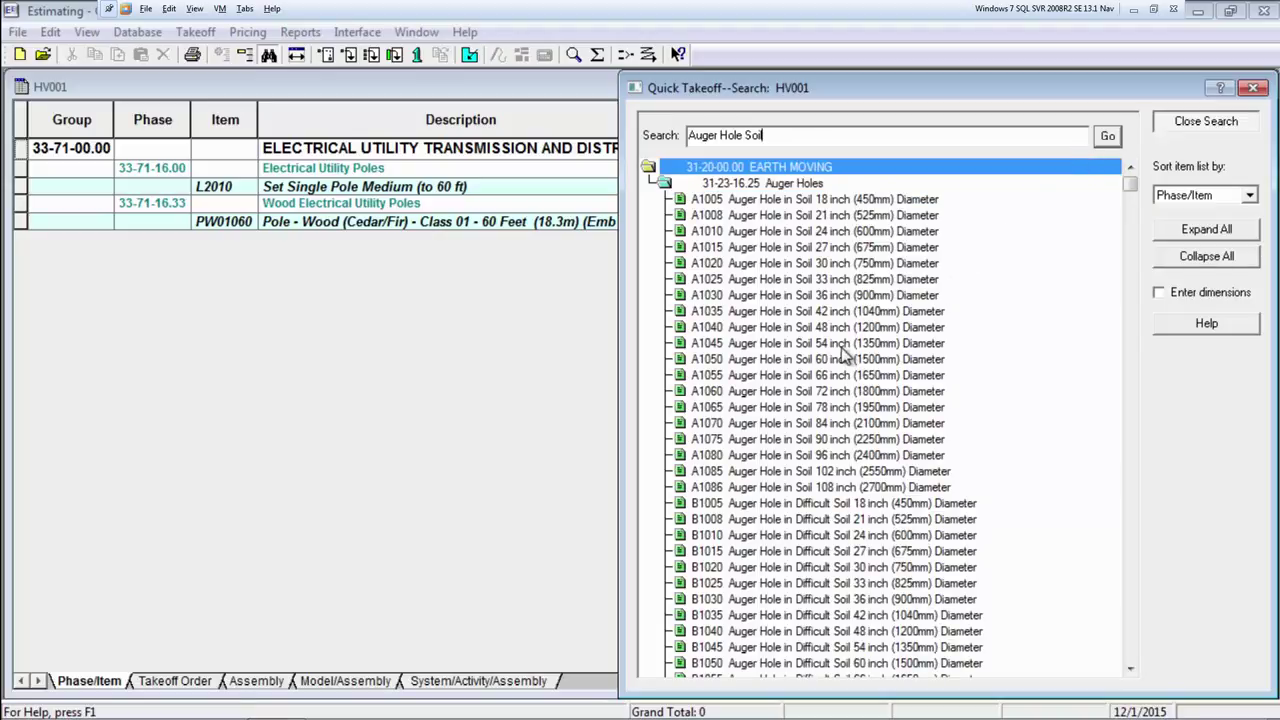
left_click(841, 345)
left_click_drag(842, 350, 501, 286)
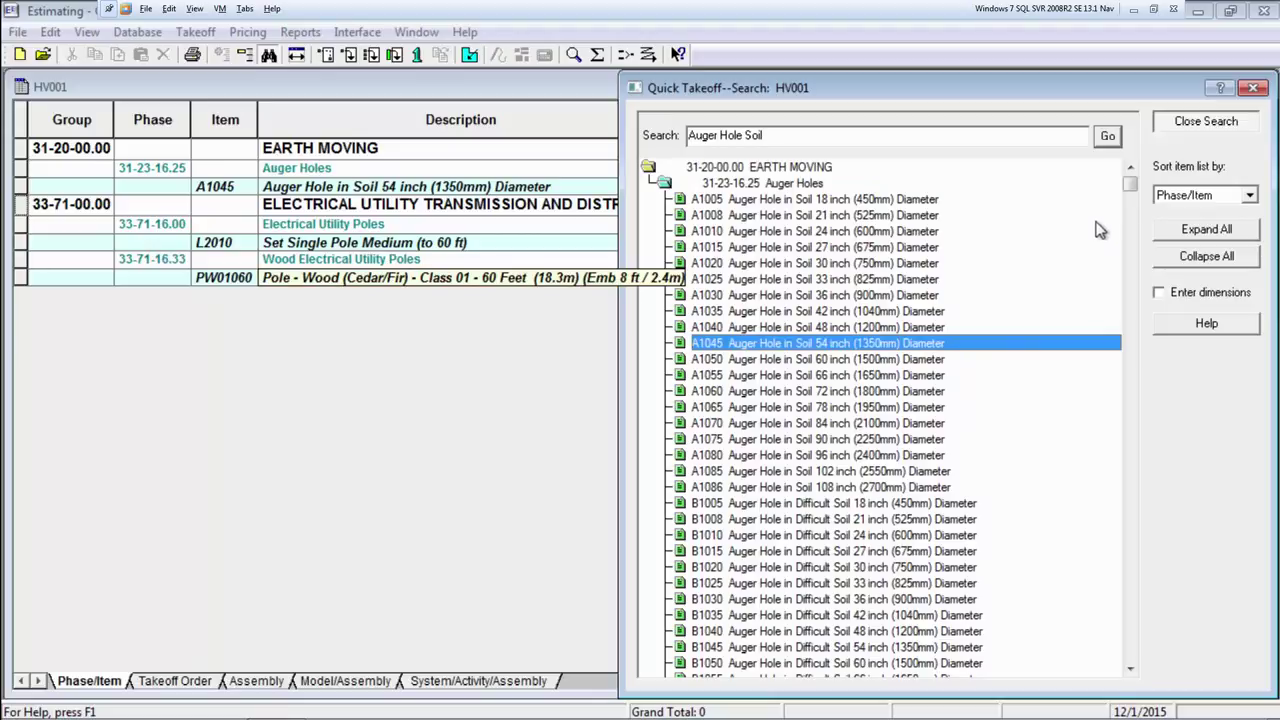
left_click(1253, 89)
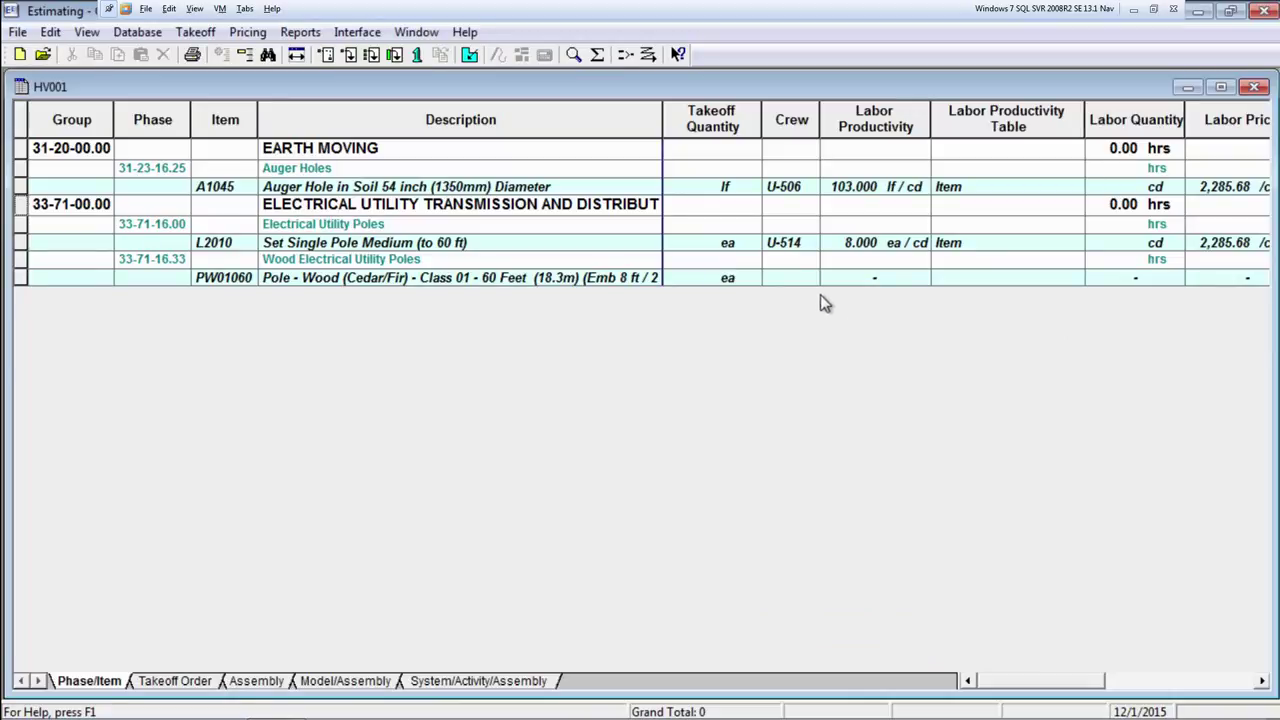
Enter takeoff quantities: 800 lf auger hole, 100 ea pole setting, 100 ea wood poles
left_click(702, 187)
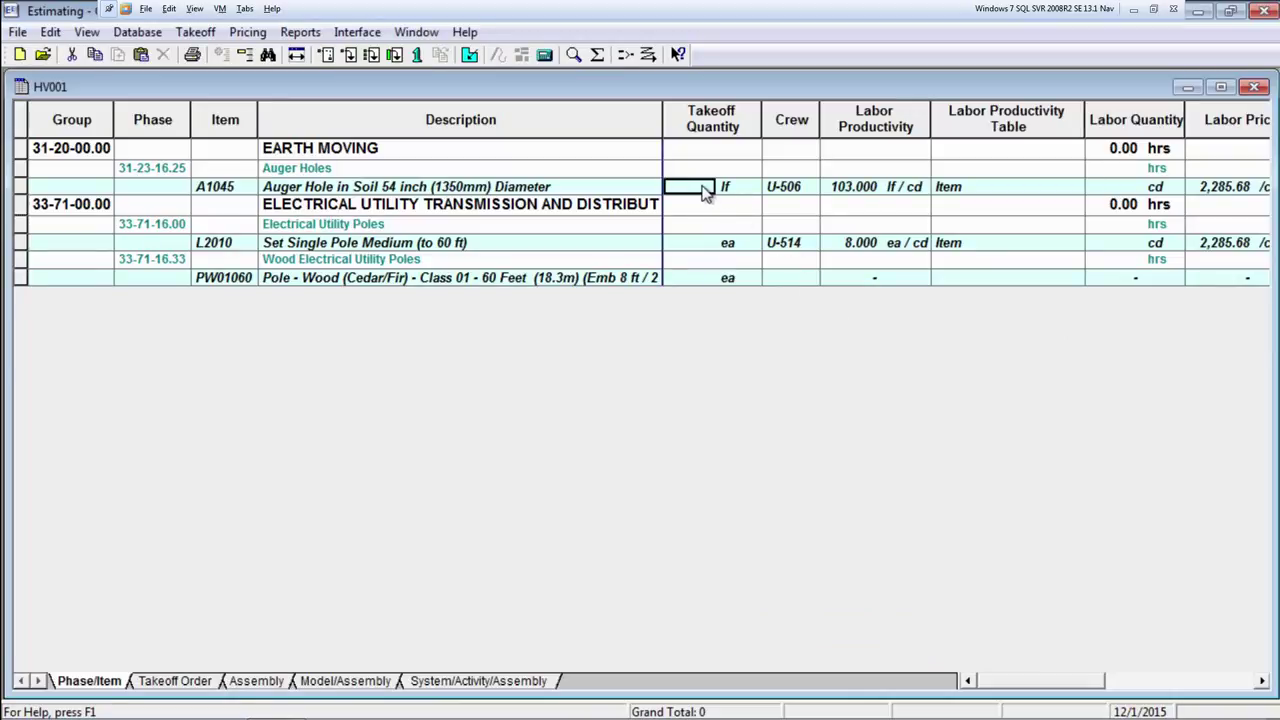
type("800")
left_click(690, 245)
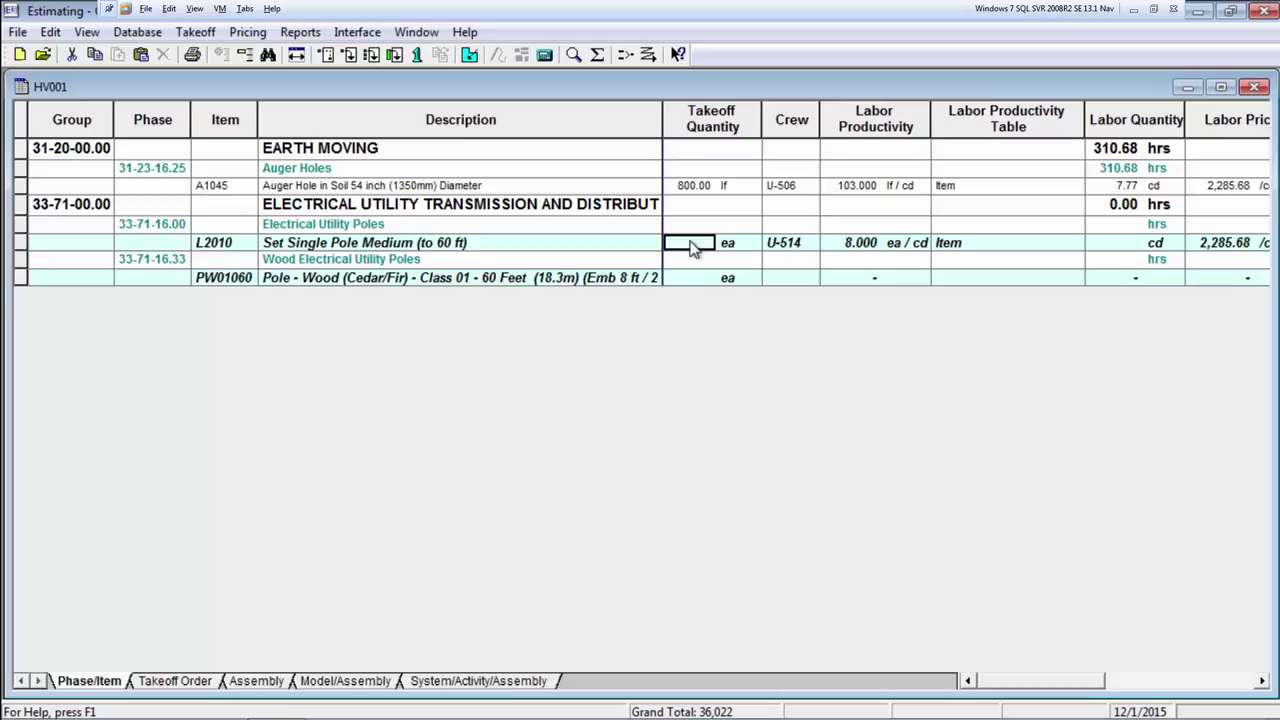
type("100")
left_click(675, 278)
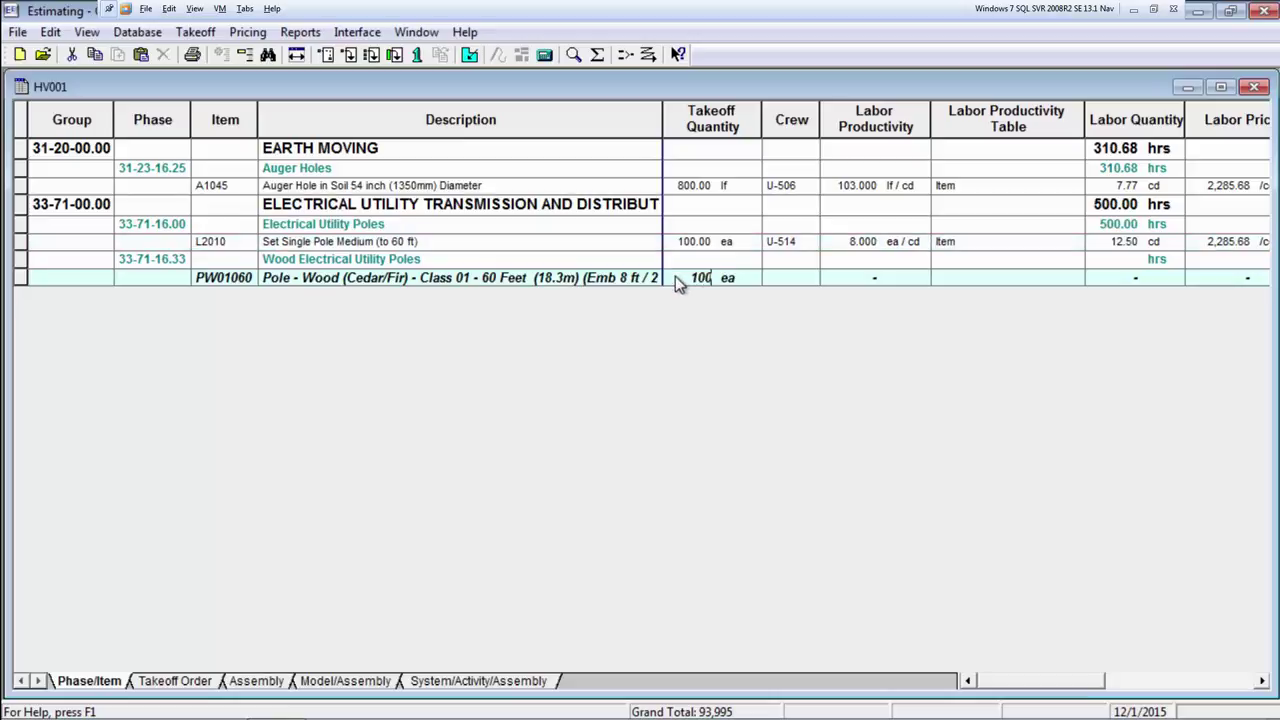
key("Return")
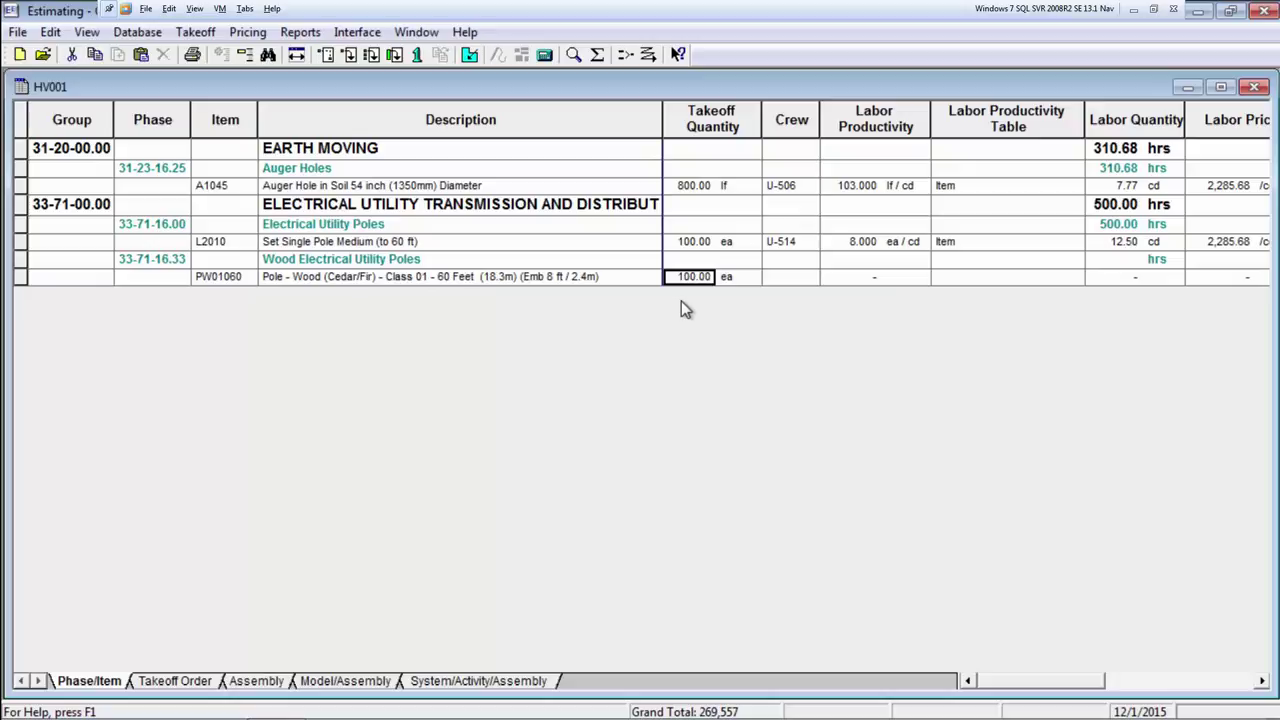
left_click(795, 190)
left_click(811, 187)
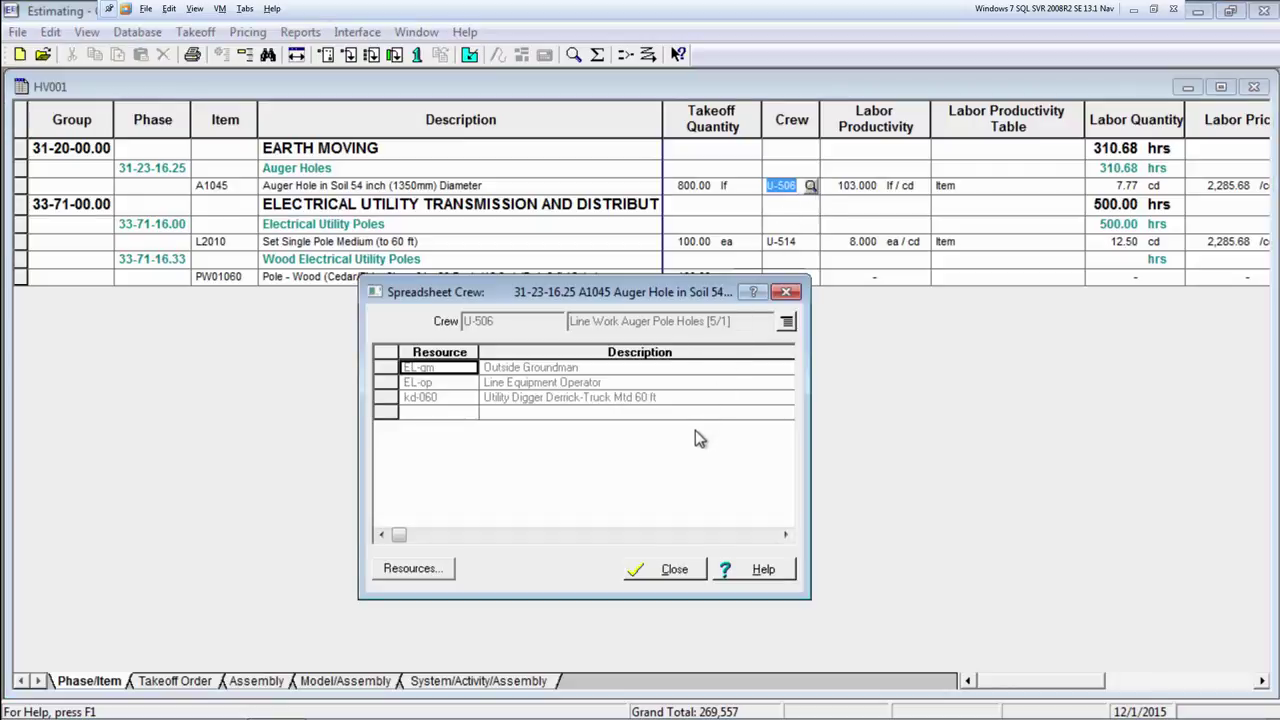
left_click(674, 572)
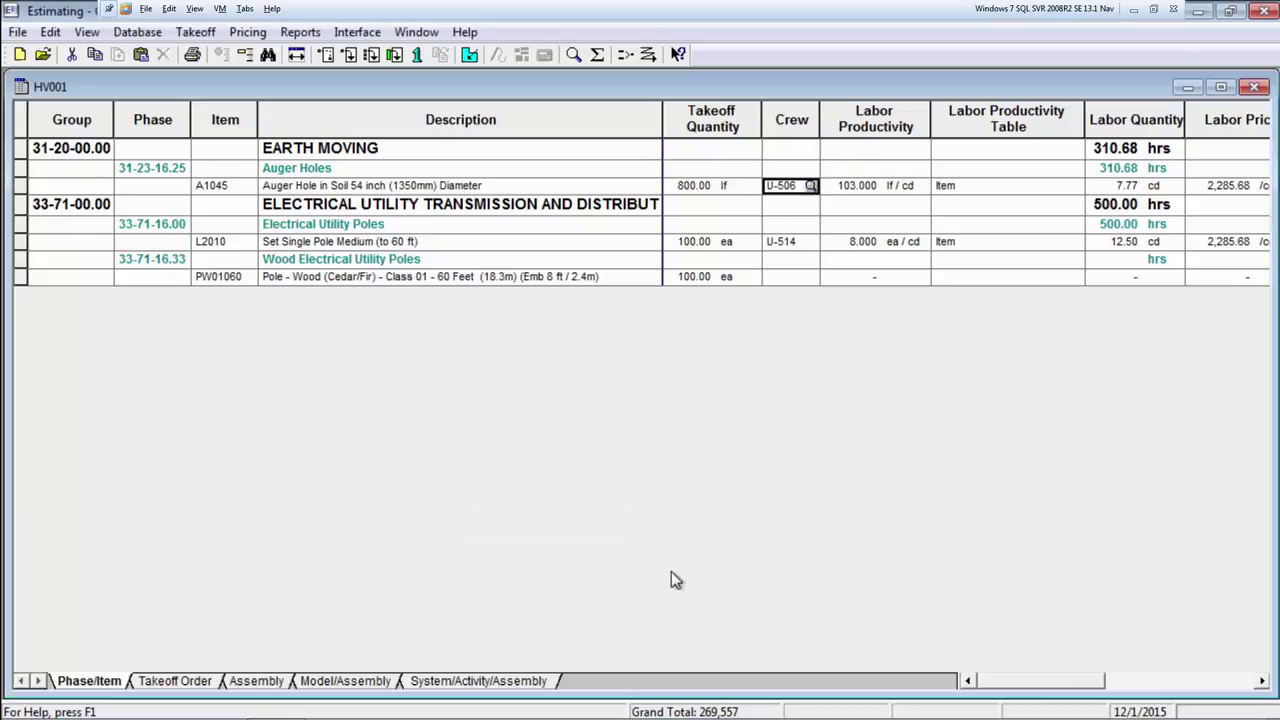
Assign the WetTrench labor productivity table to the A1045 auger hole item
left_click(980, 188)
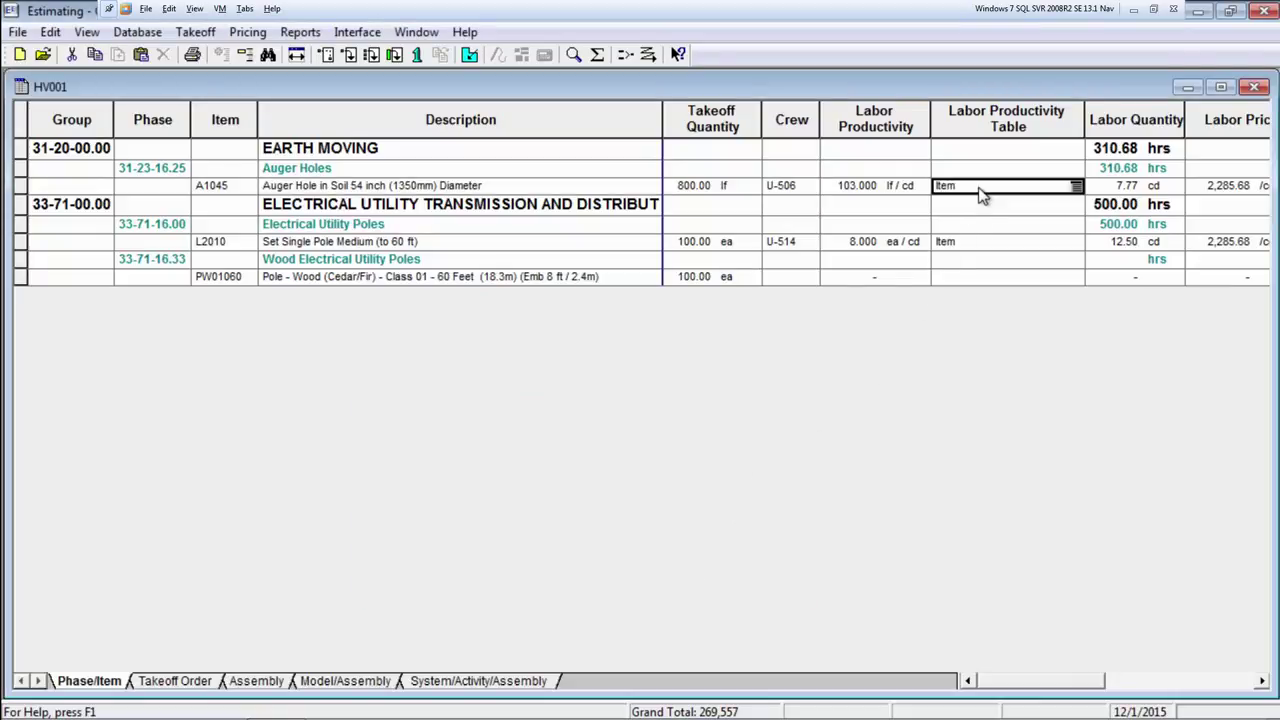
left_click(1076, 187)
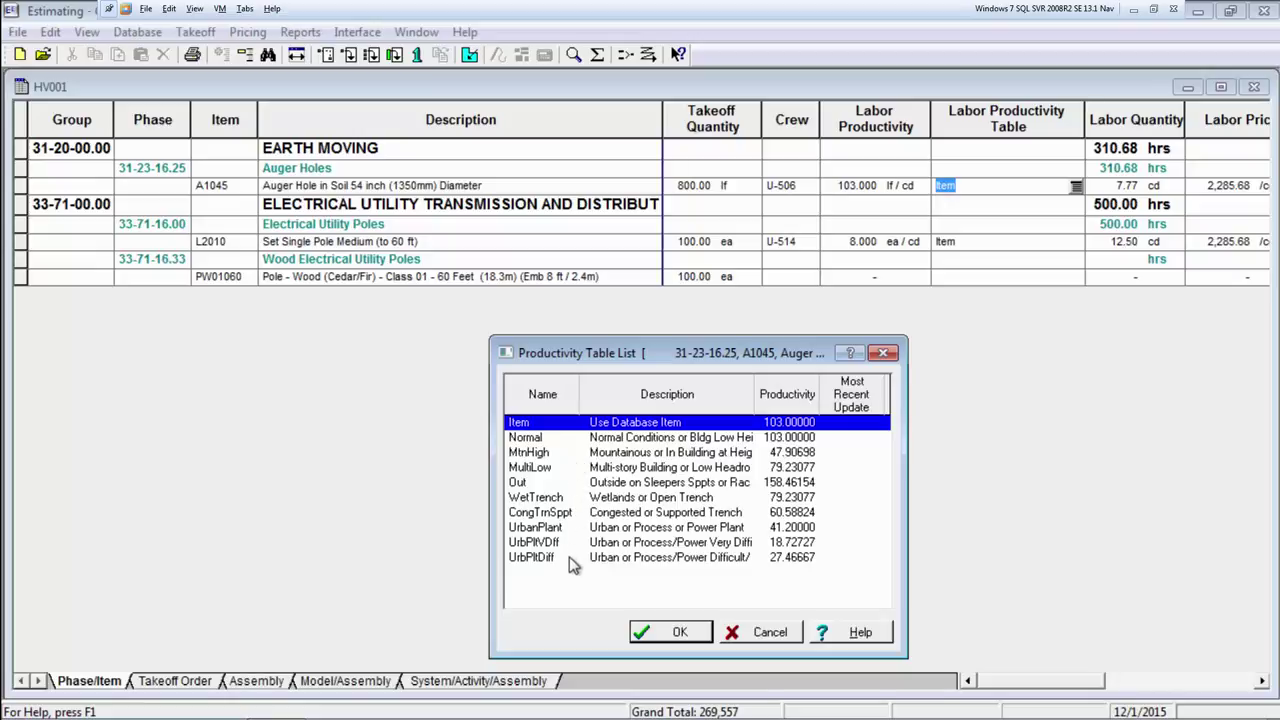
left_click(549, 505)
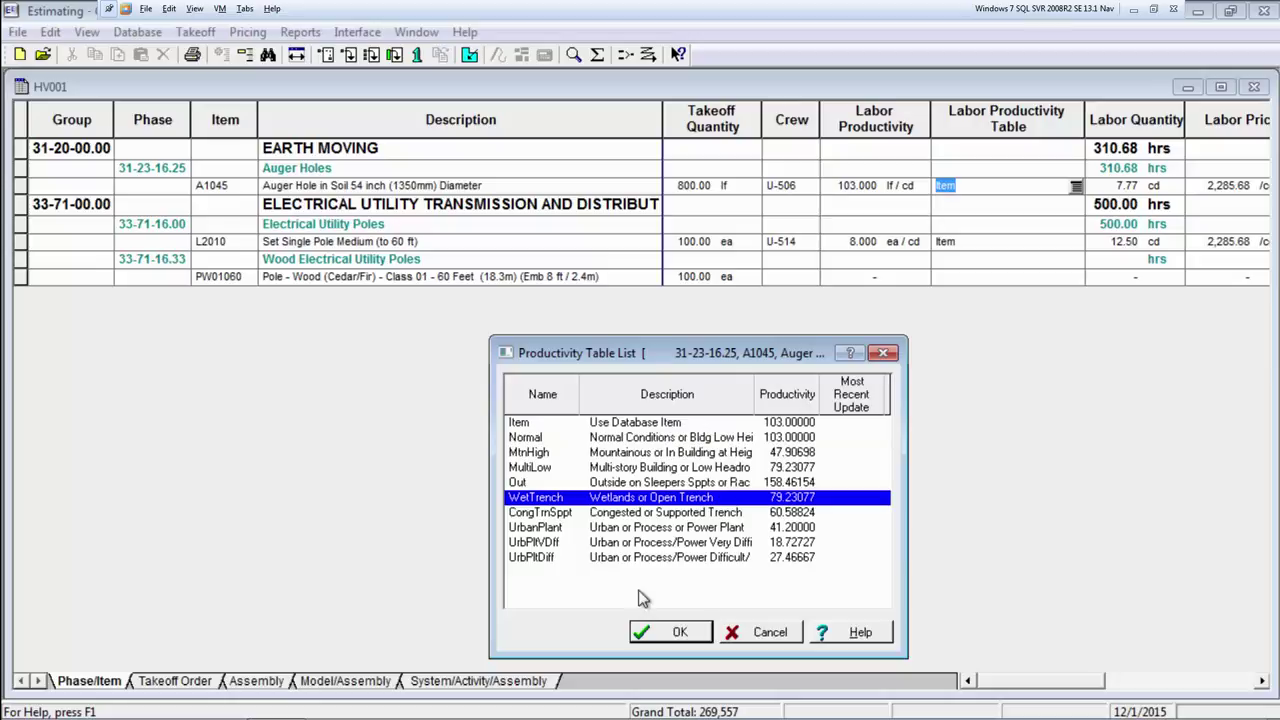
left_click(666, 634)
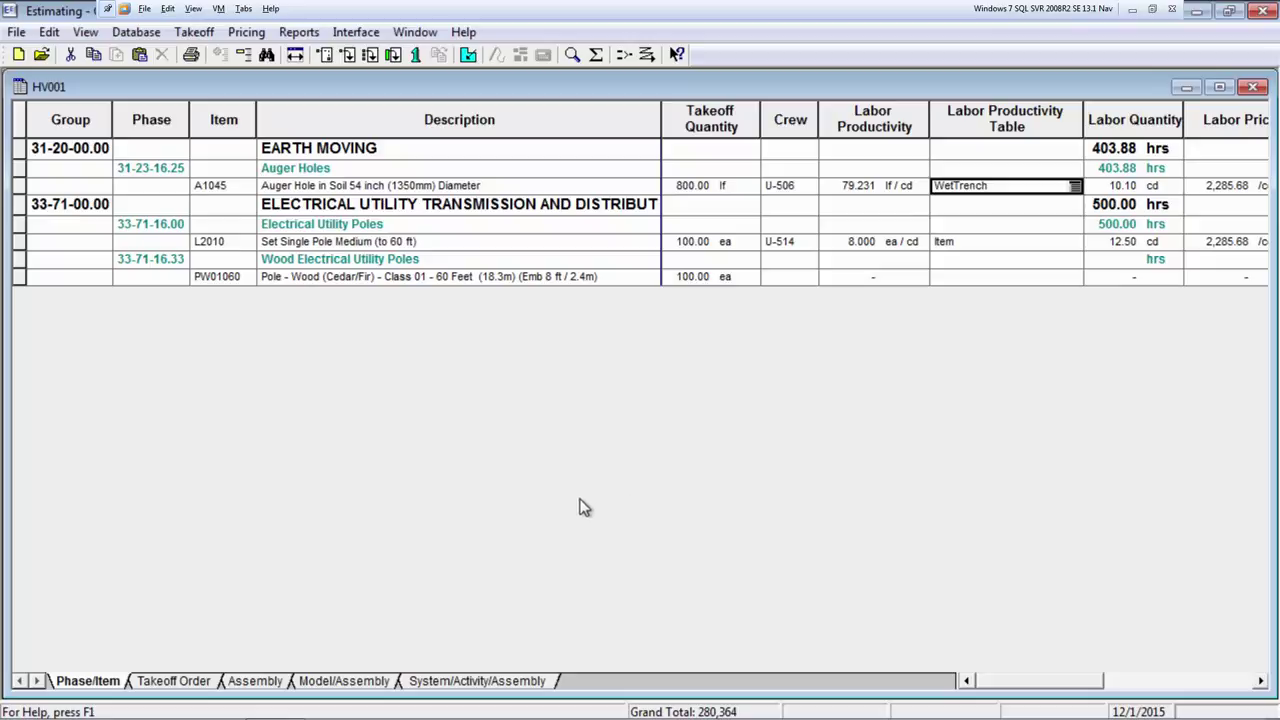
Group the estimate by Model/Assembly and bring up the Assembly Takeoff window
left_click(370, 684)
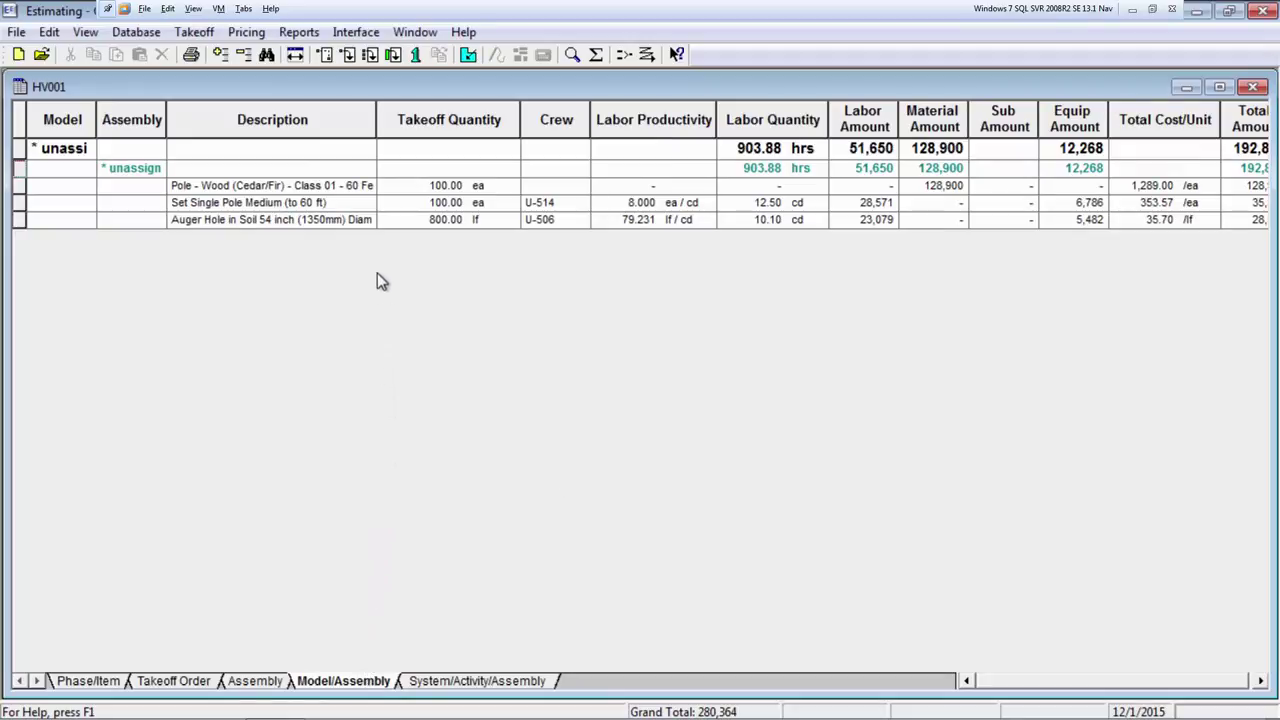
left_click(369, 56)
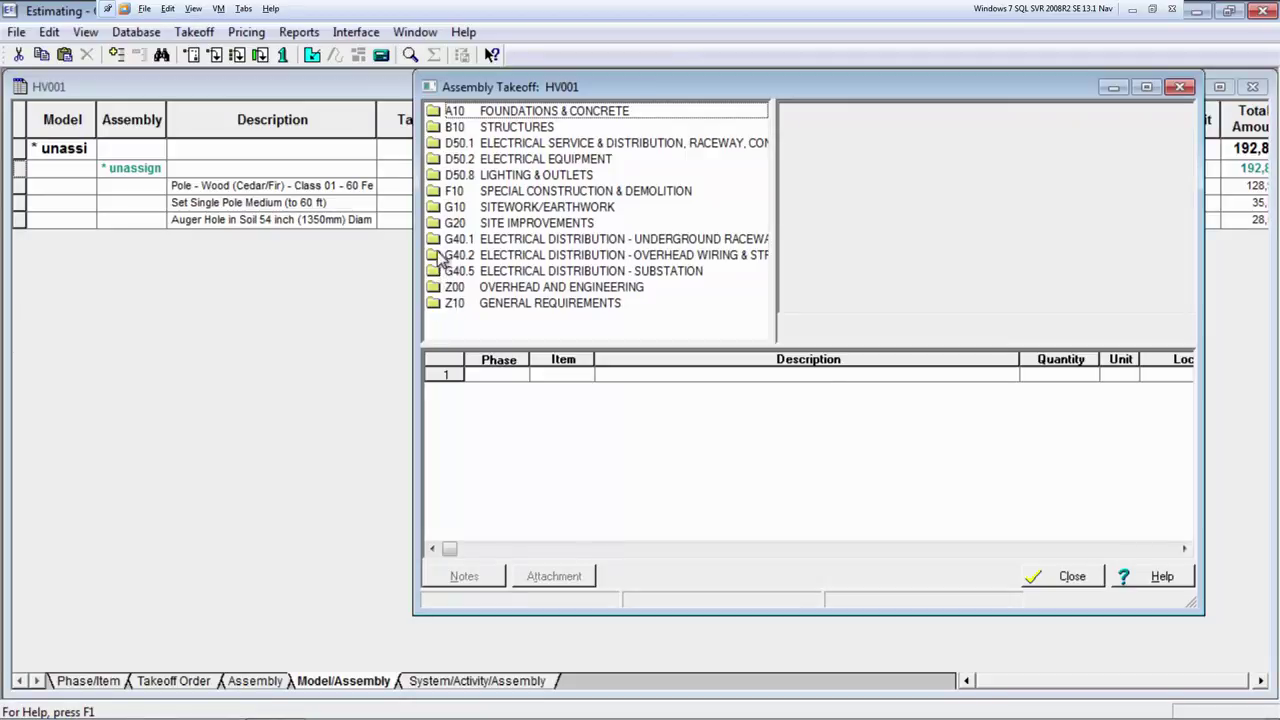
Start a G40.103 Encased Burial ductbank pass with a 220 ft conduit run
double_click(435, 240)
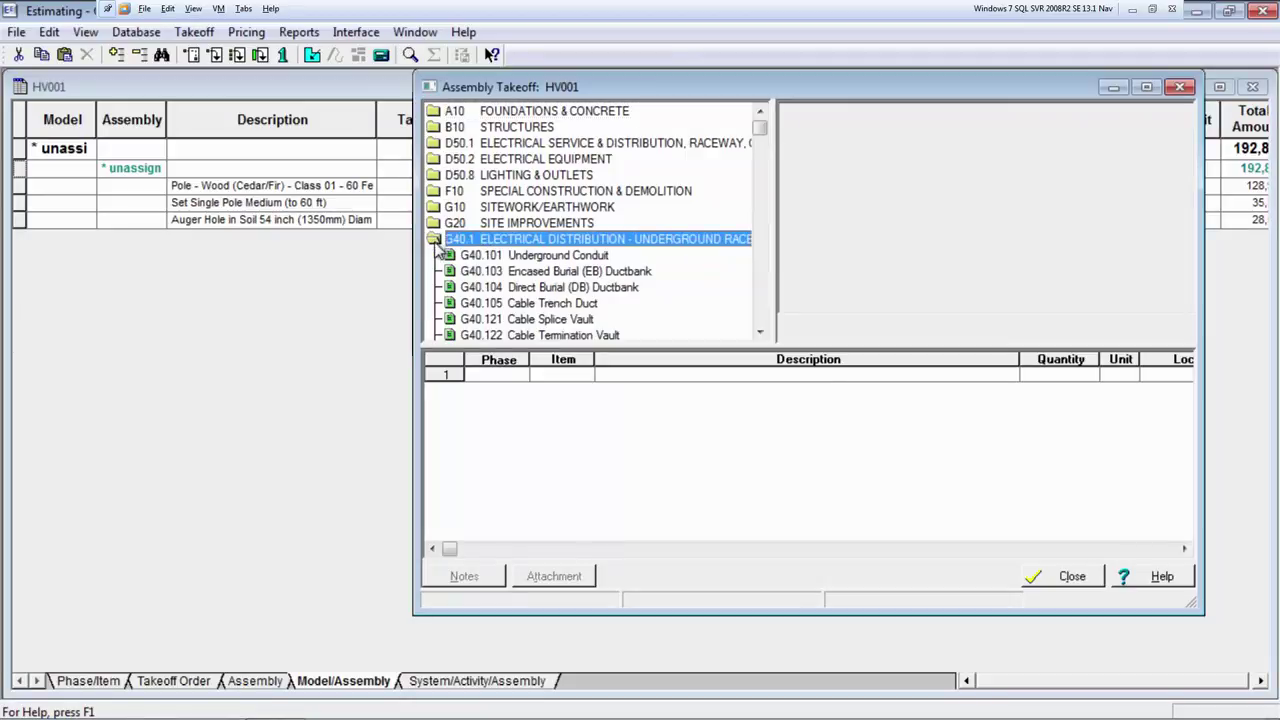
left_click(453, 274)
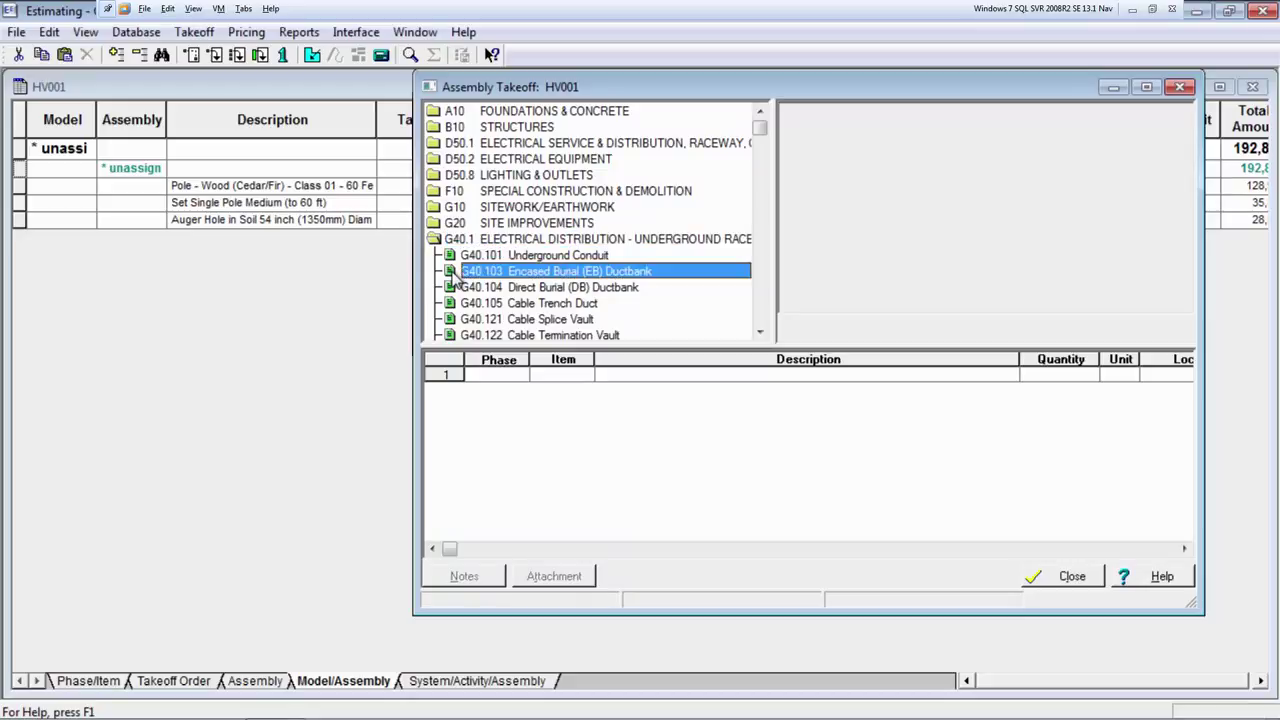
double_click(453, 274)
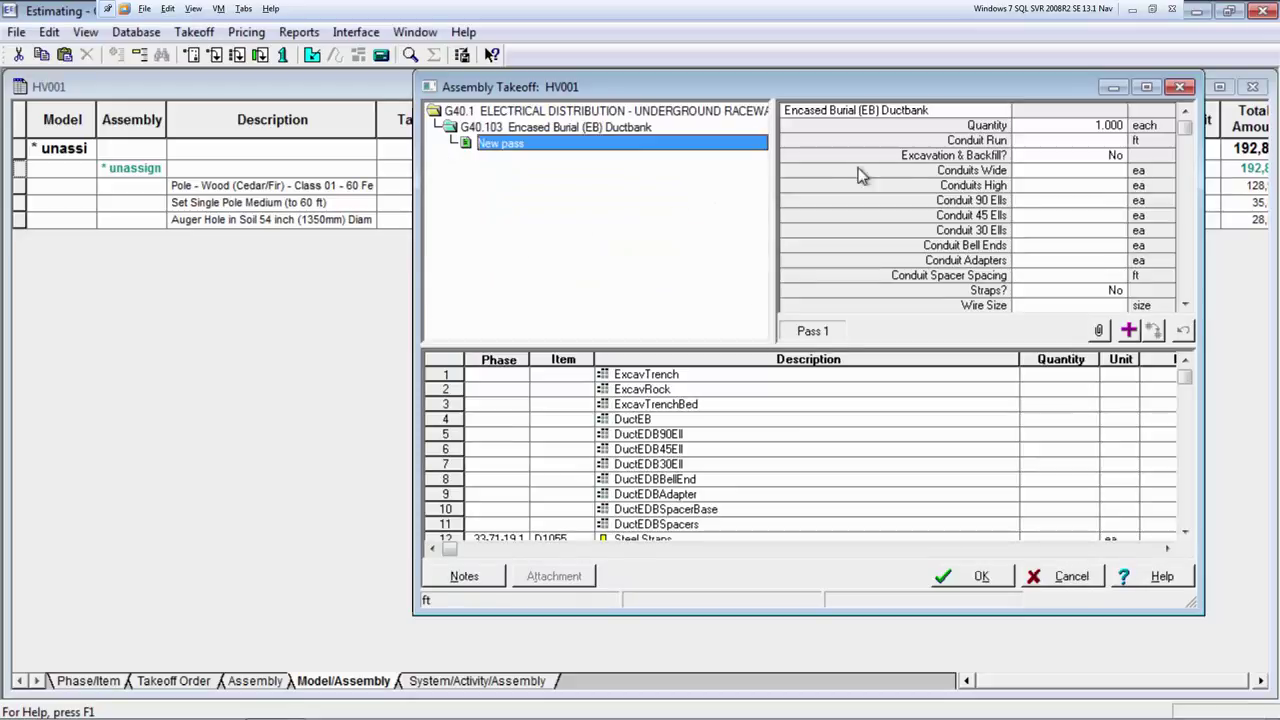
left_click(1130, 143)
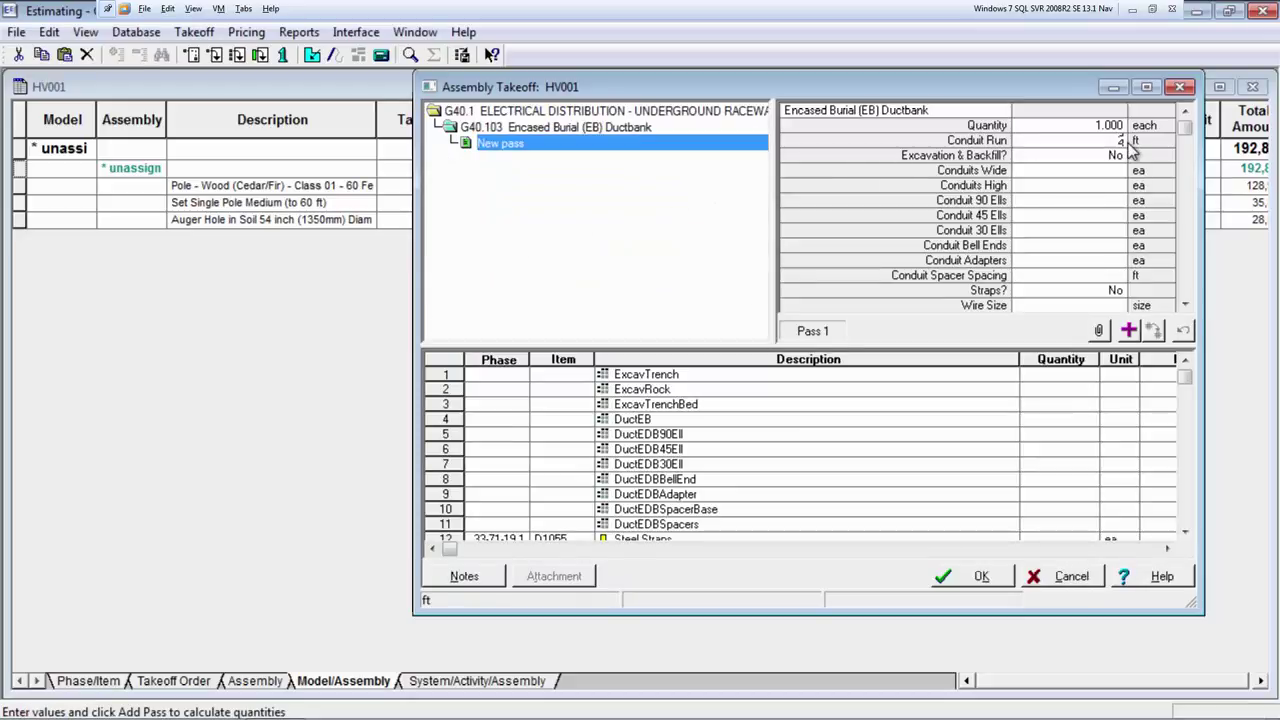
type("220")
key("Return")
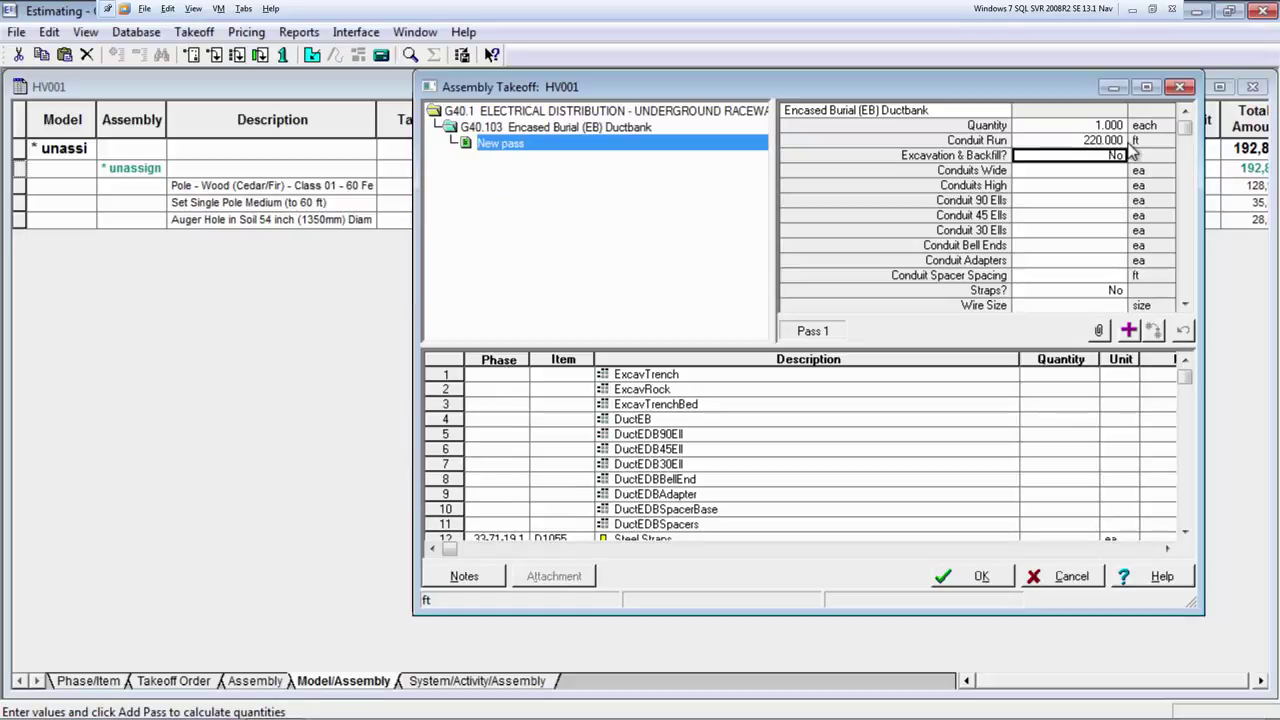
Enable excavation and backfill with a 3 ft wide, 4 ft deep trench, excavator size and 6 in bedding
type("y")
key("Return")
key("Return")
type("3")
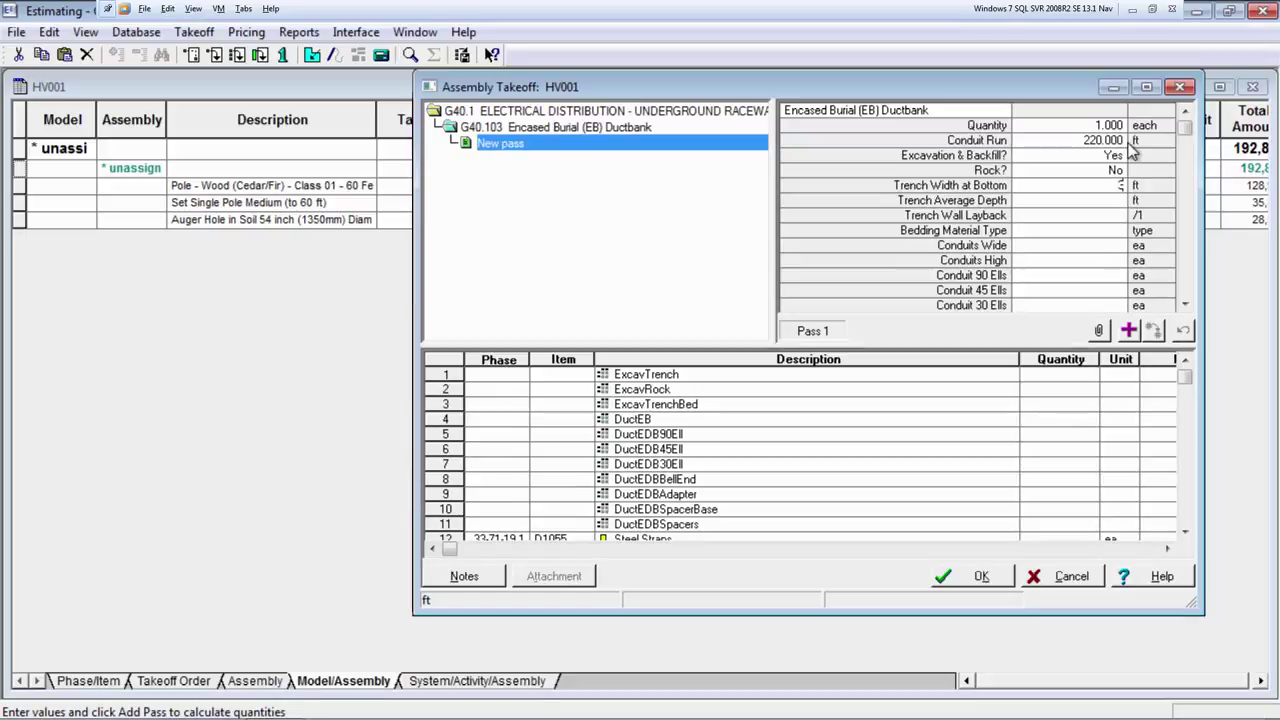
key("Return")
type("4")
key("Return")
key("Return")
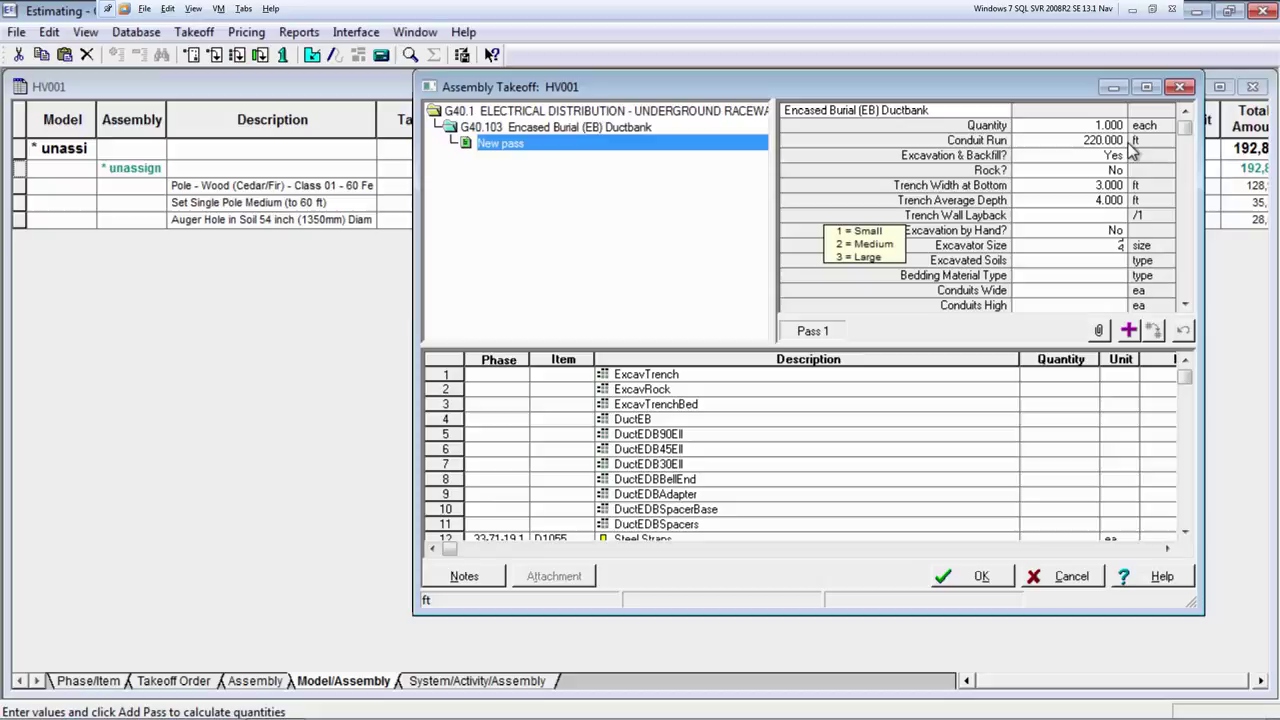
type("2")
key("Return")
type("1")
key("Return")
type("1")
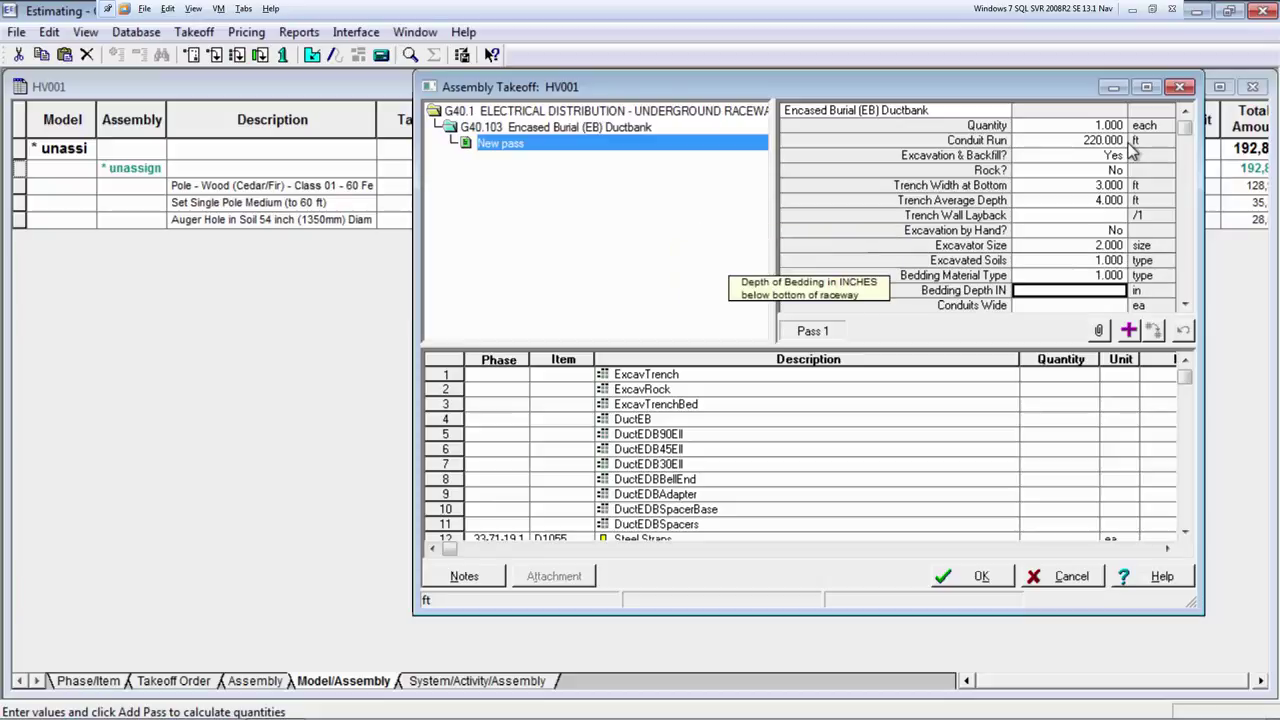
type("6")
key("Return")
type("6")
key("Return")
type("4")
Enter 4 in ducts, 6 ft spacer spacing, wire size 104 and 2 ft concrete width, then generate the assembly
key("Return")
key("Return")
key("Return")
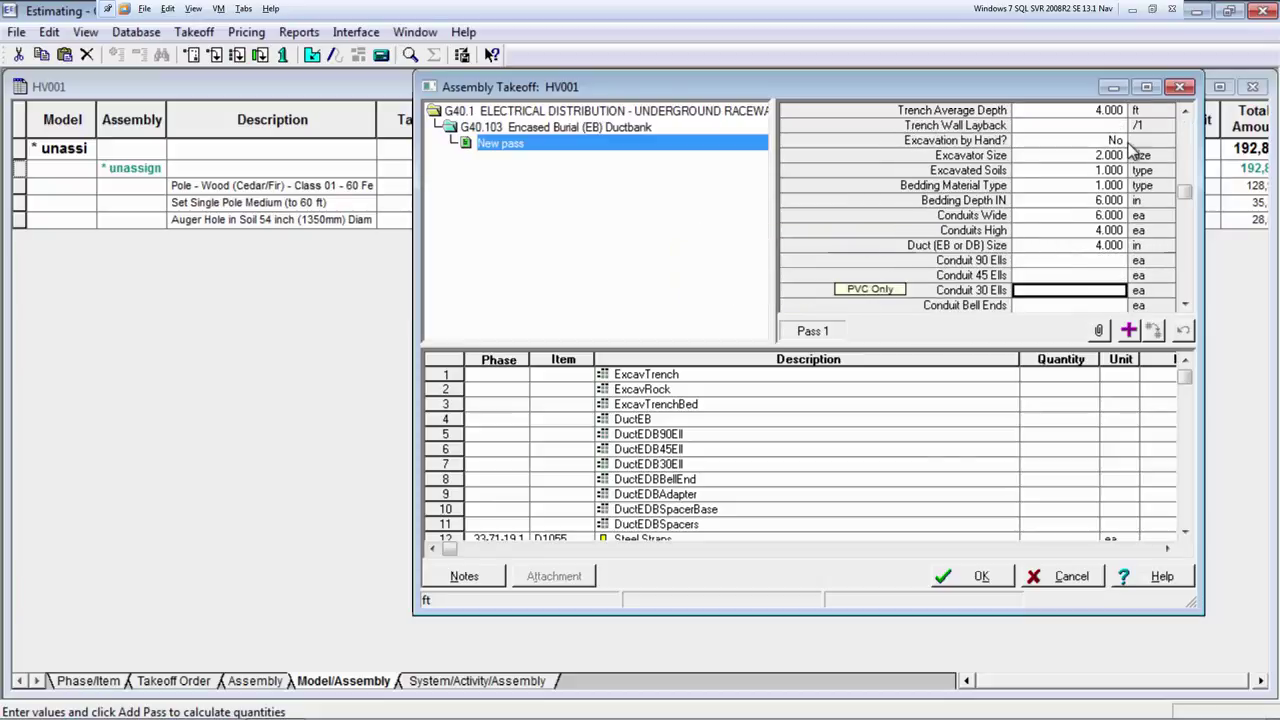
key("Return")
key("Return")
key("Return")
type("6")
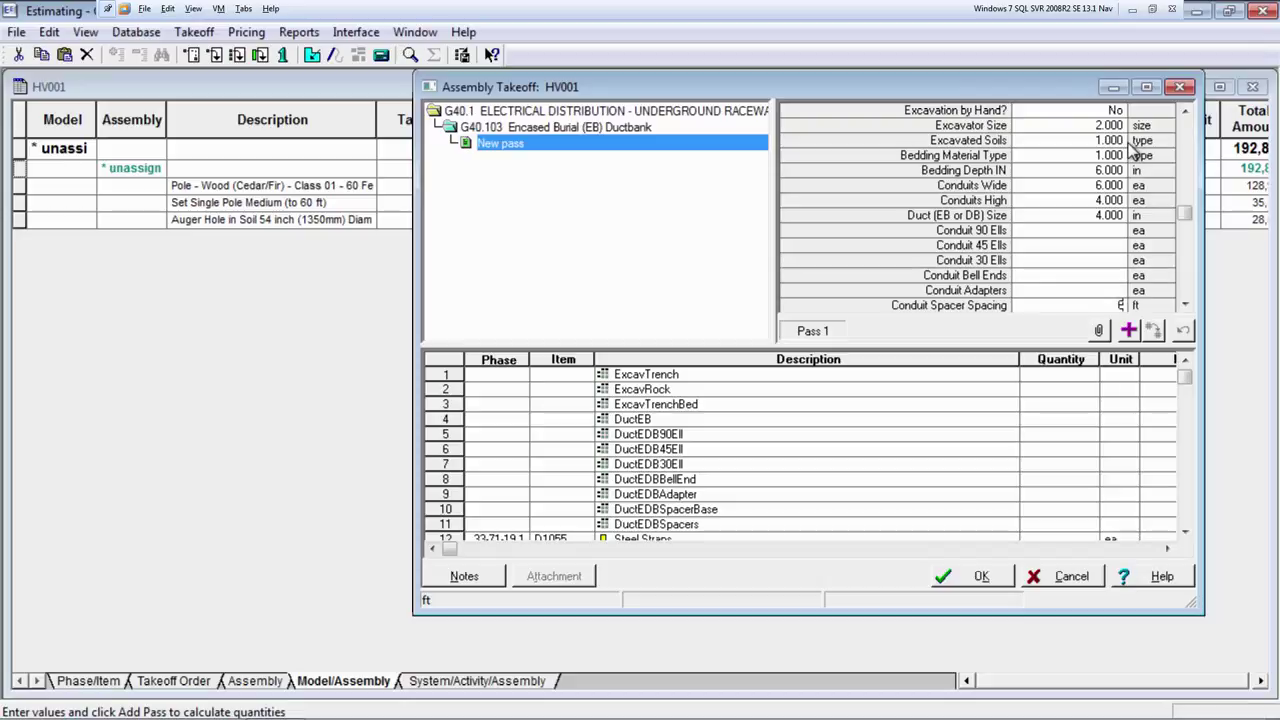
key("Return")
key("Return")
type("104")
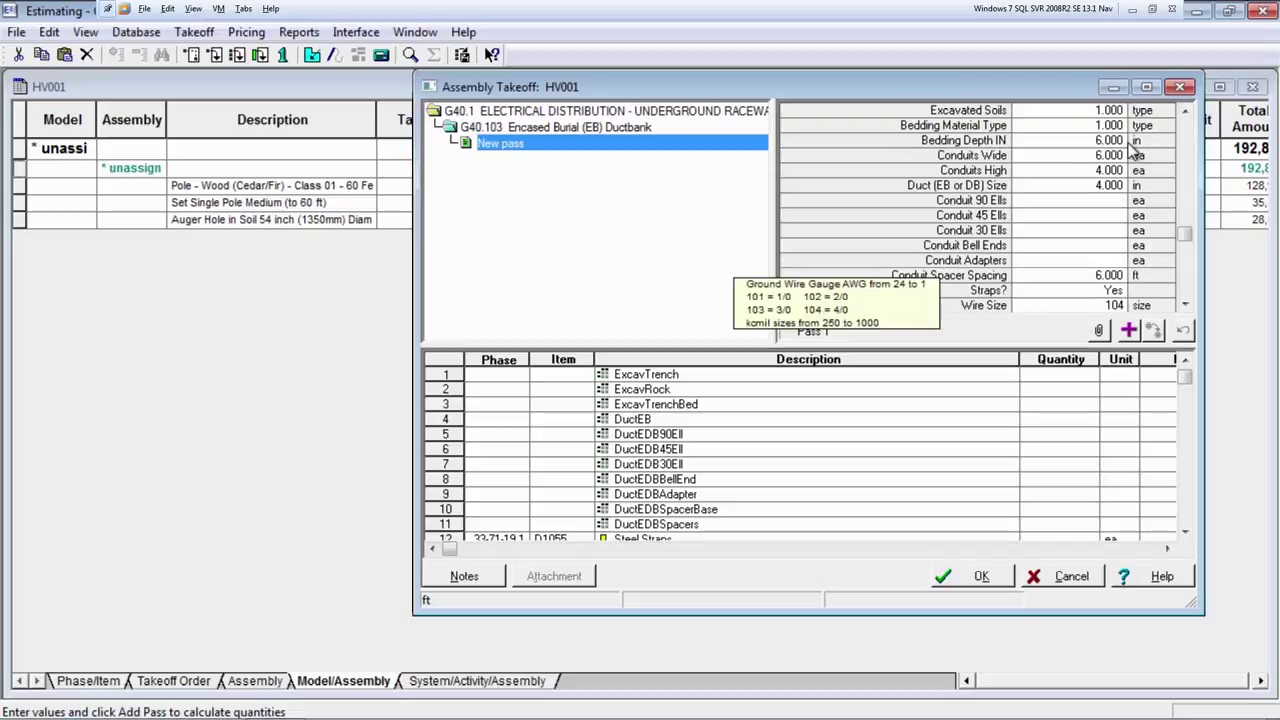
key("Return")
key("Return")
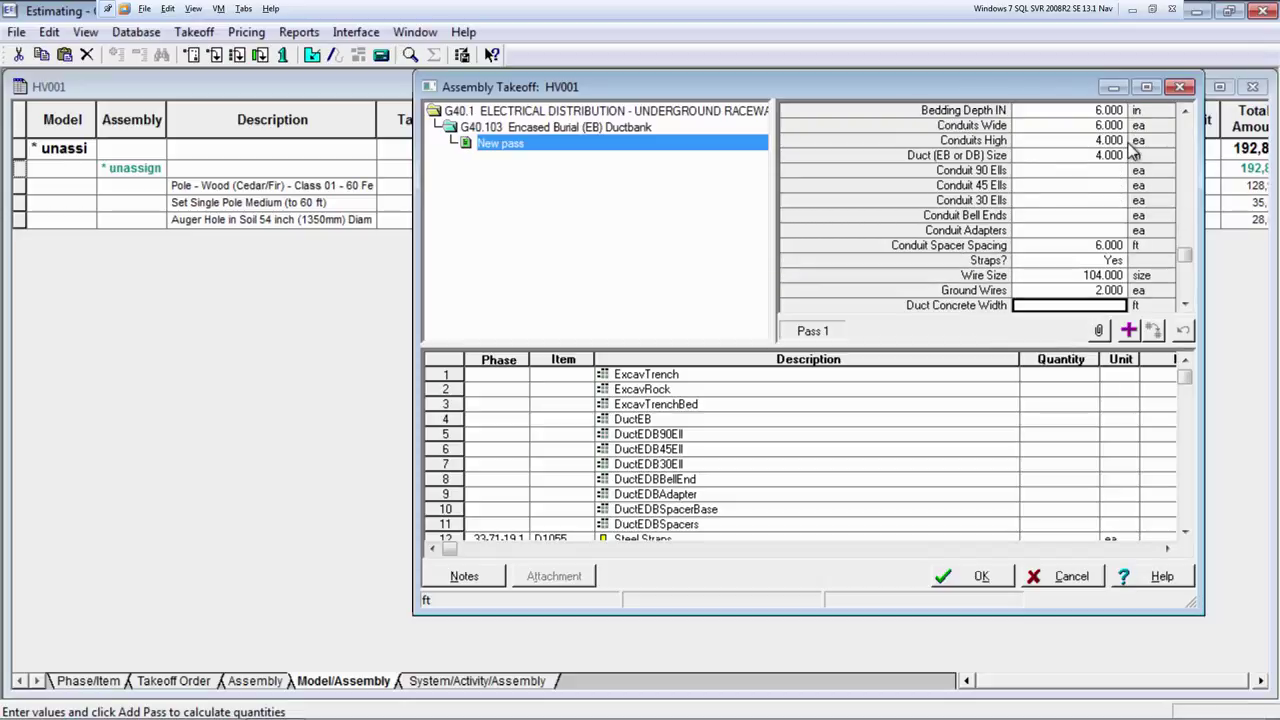
type("2")
key("Return")
type("2")
key("Return")
type("1")
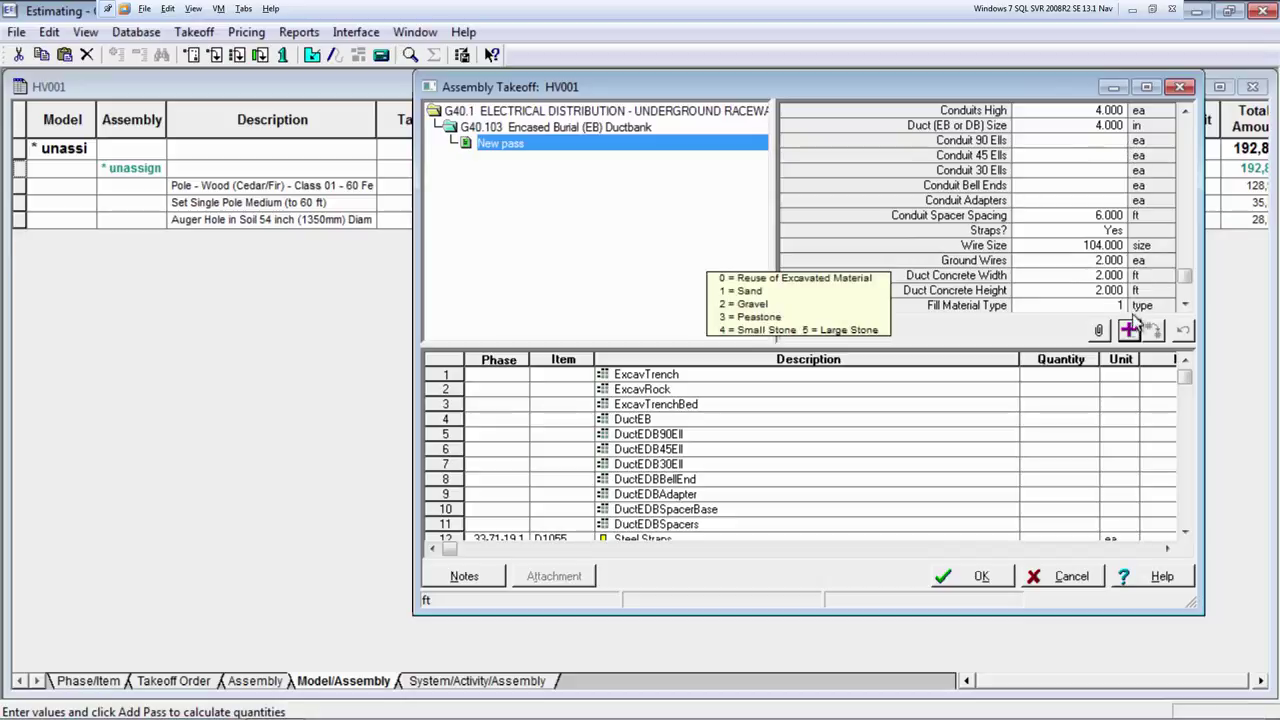
left_click(1130, 331)
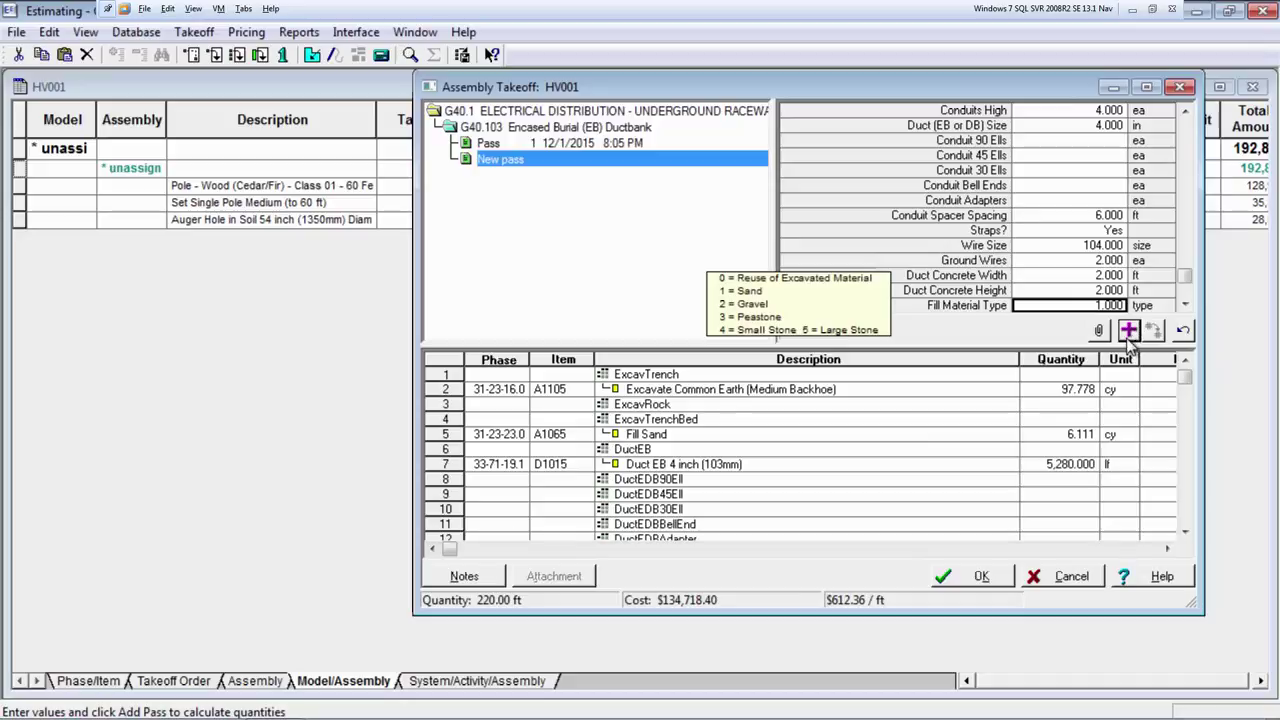
left_click(984, 579)
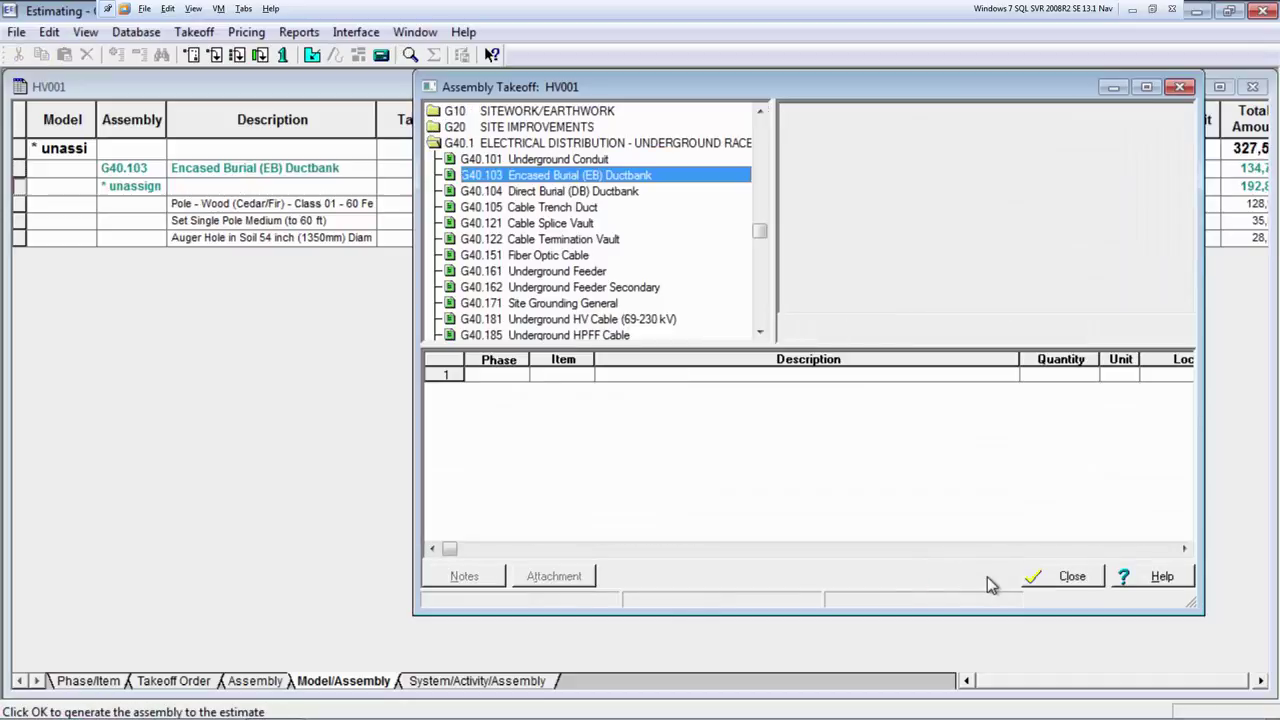
Expand the G40.103 ductbank assembly to list its component items, then reopen Assembly Takeoff
left_click(1040, 580)
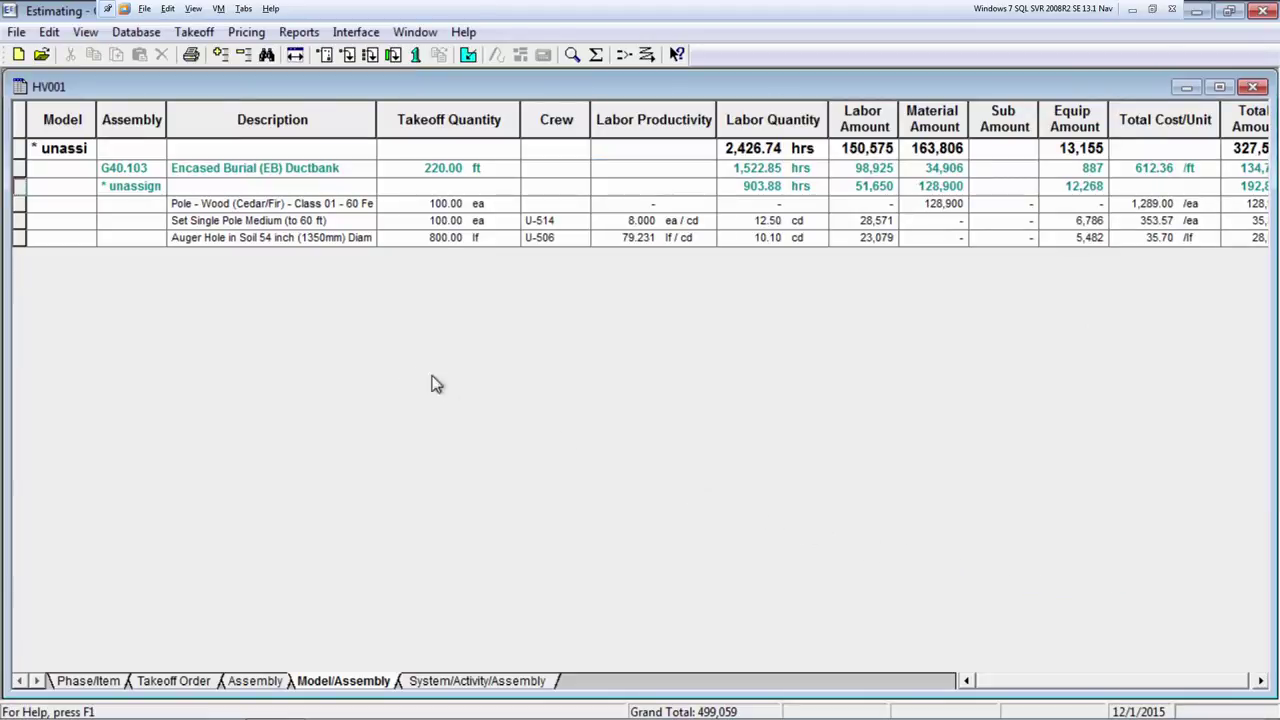
double_click(123, 176)
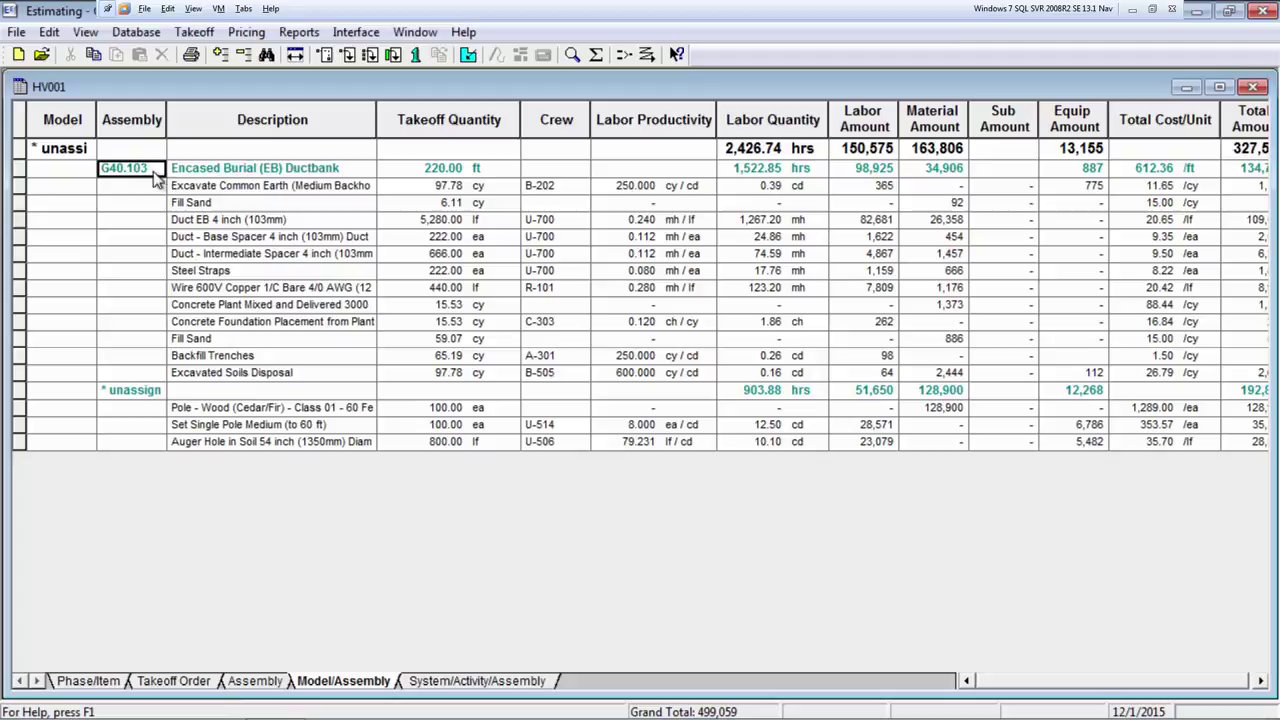
left_click(371, 60)
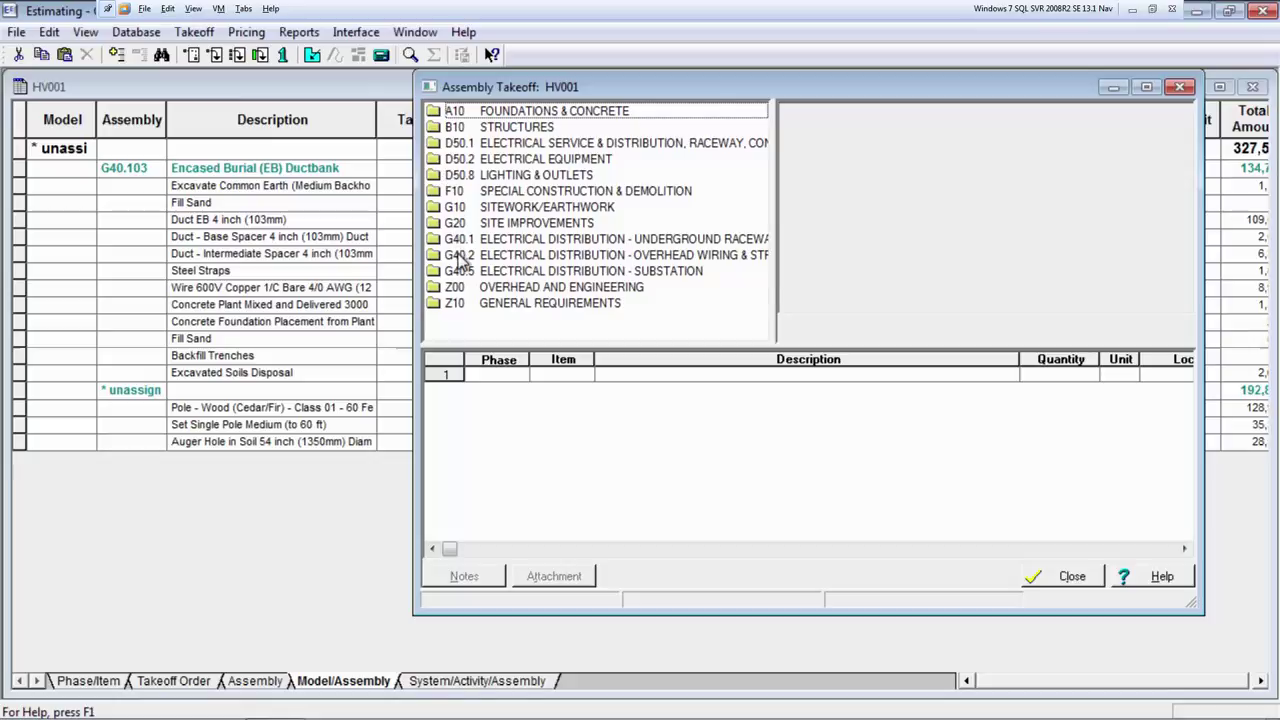
Expand G40.2 and select the G40.232 Overhead Bare Aluminum Wire by Ampacity ACSR assembly
double_click(461, 259)
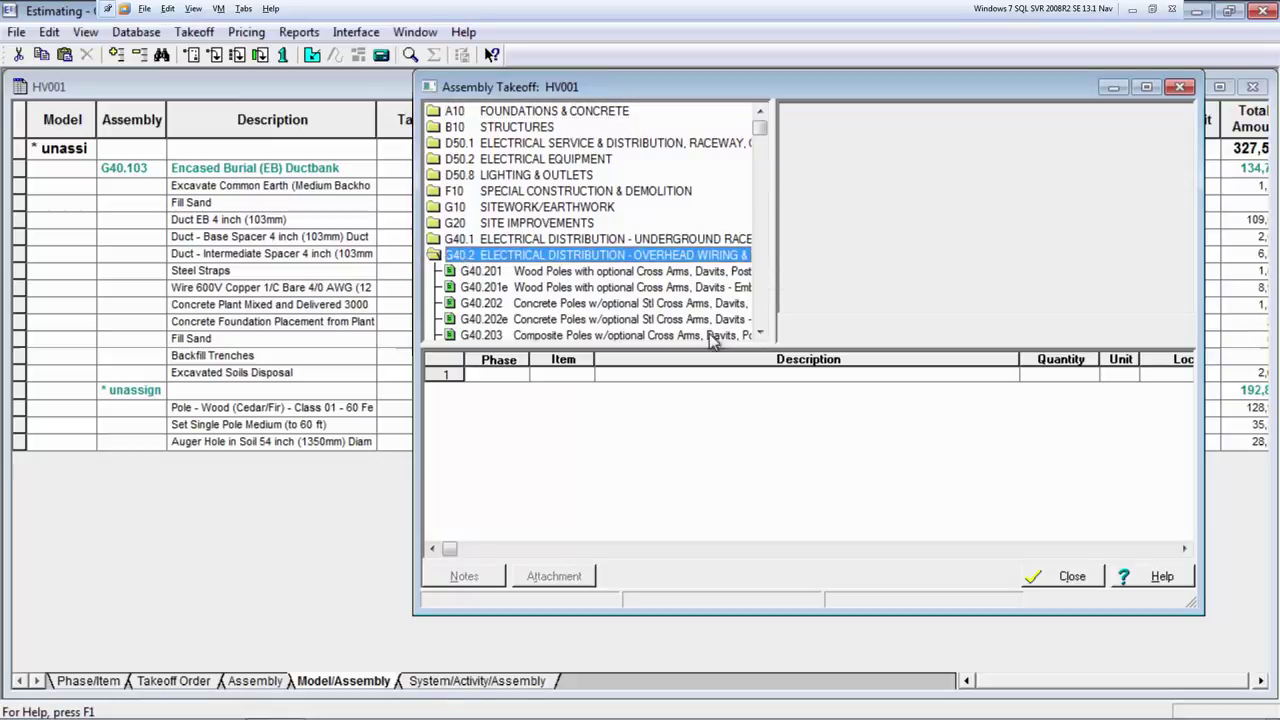
left_click(761, 335)
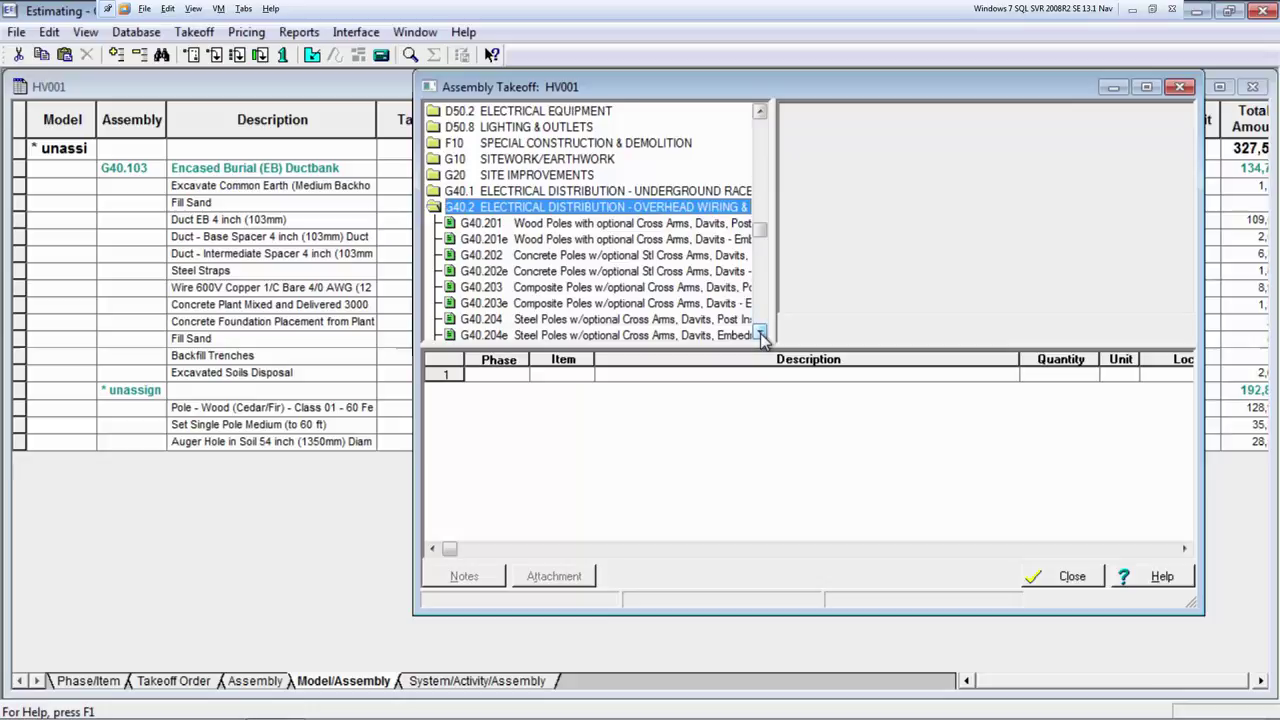
left_click(760, 334)
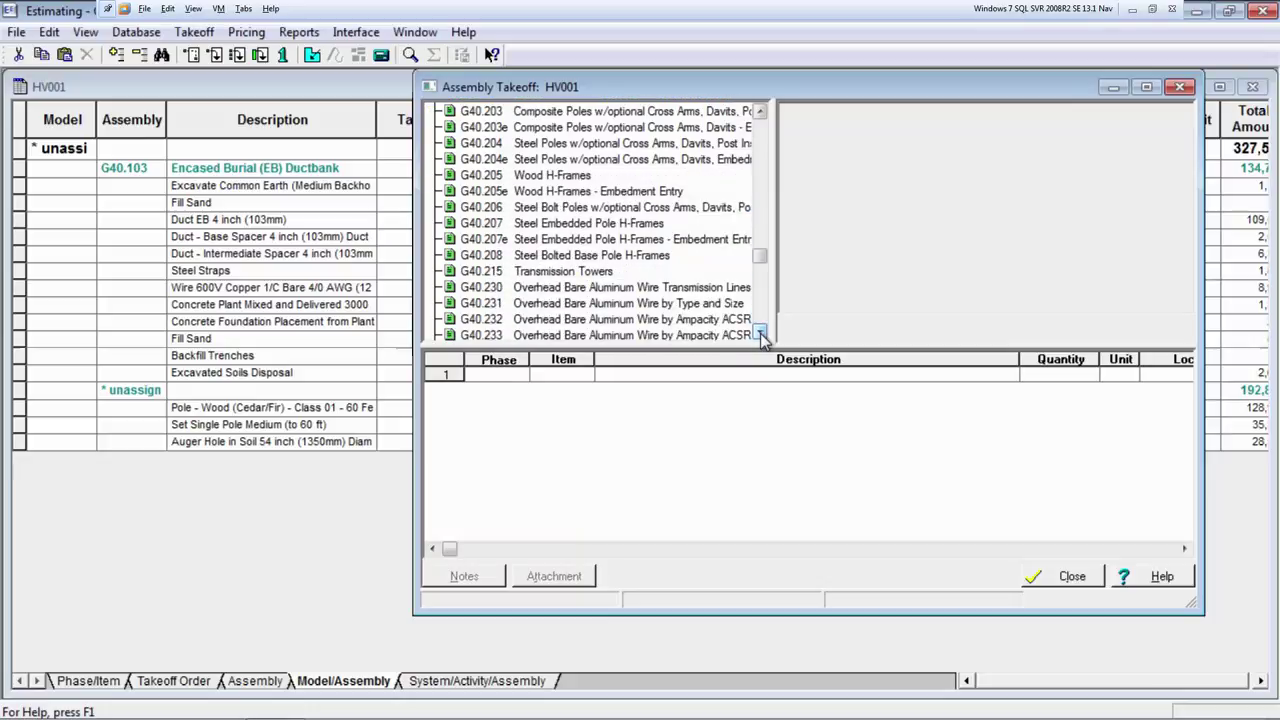
left_click(760, 334)
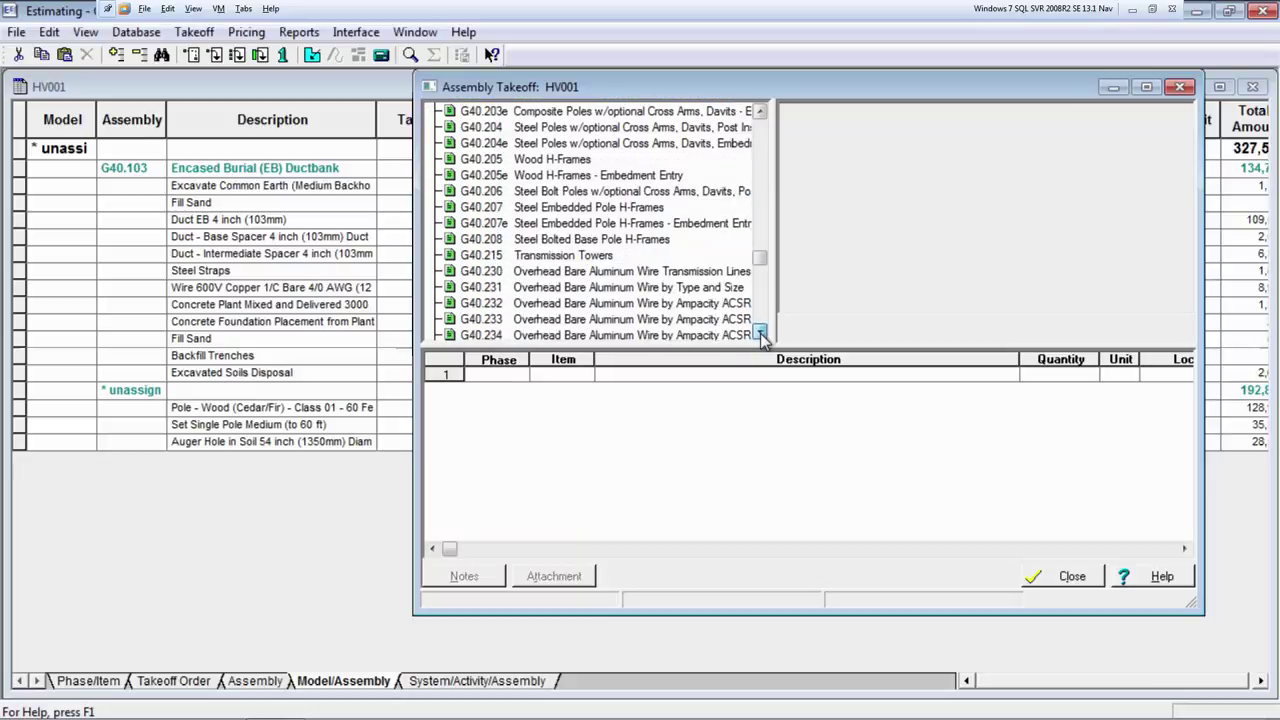
left_click(657, 306)
Take off three 60,000 lf ACSR wire runs at 900 amps and generate the G40.232 assembly
double_click(657, 308)
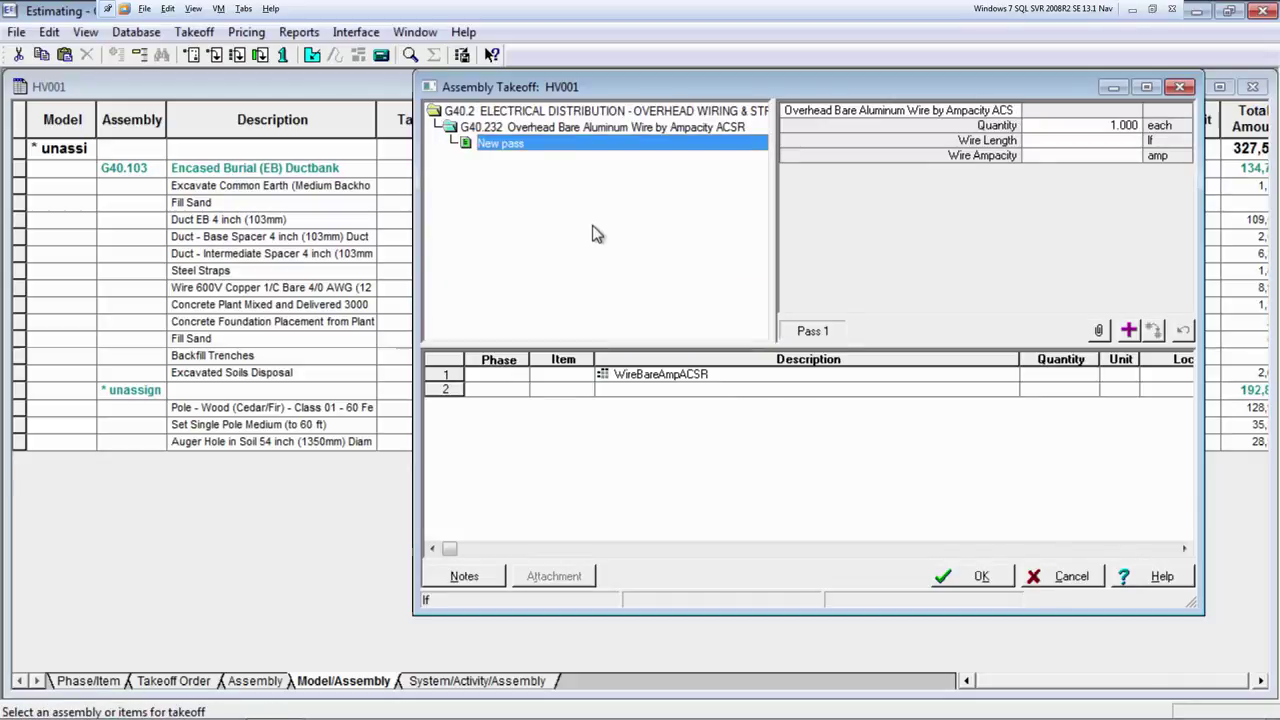
left_click(1090, 127)
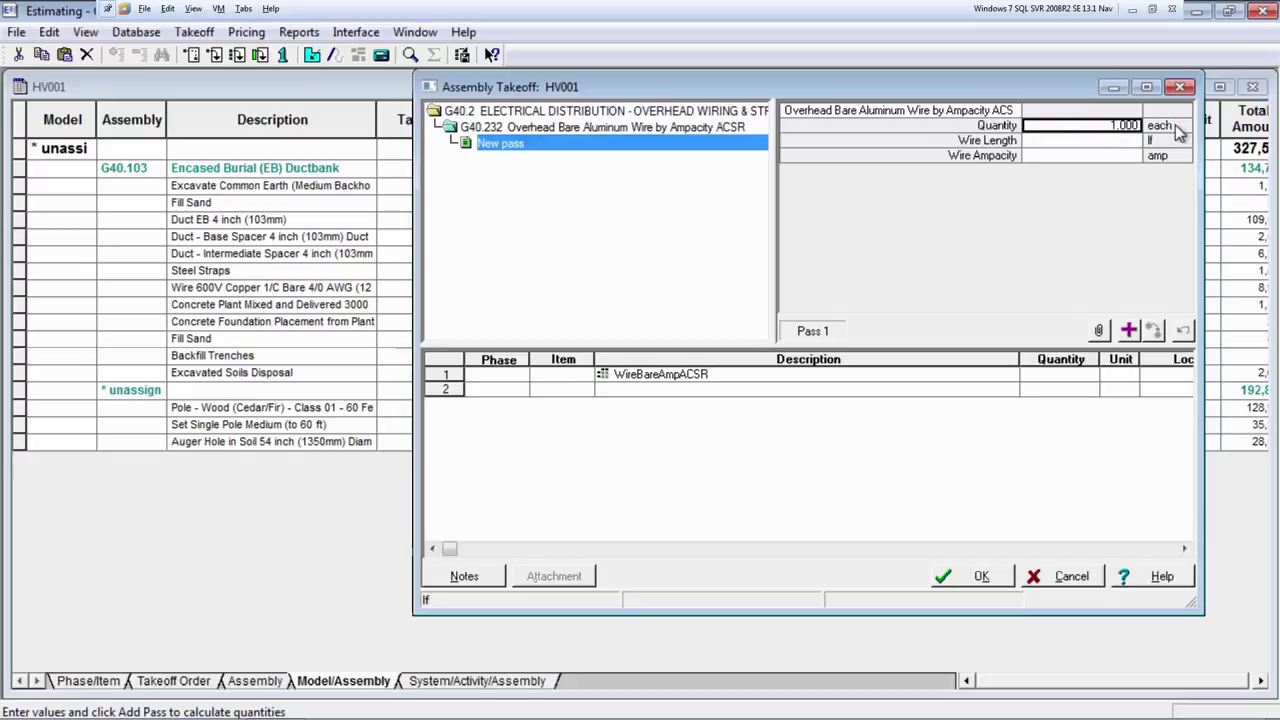
type("3")
key("Return")
type("60,00")
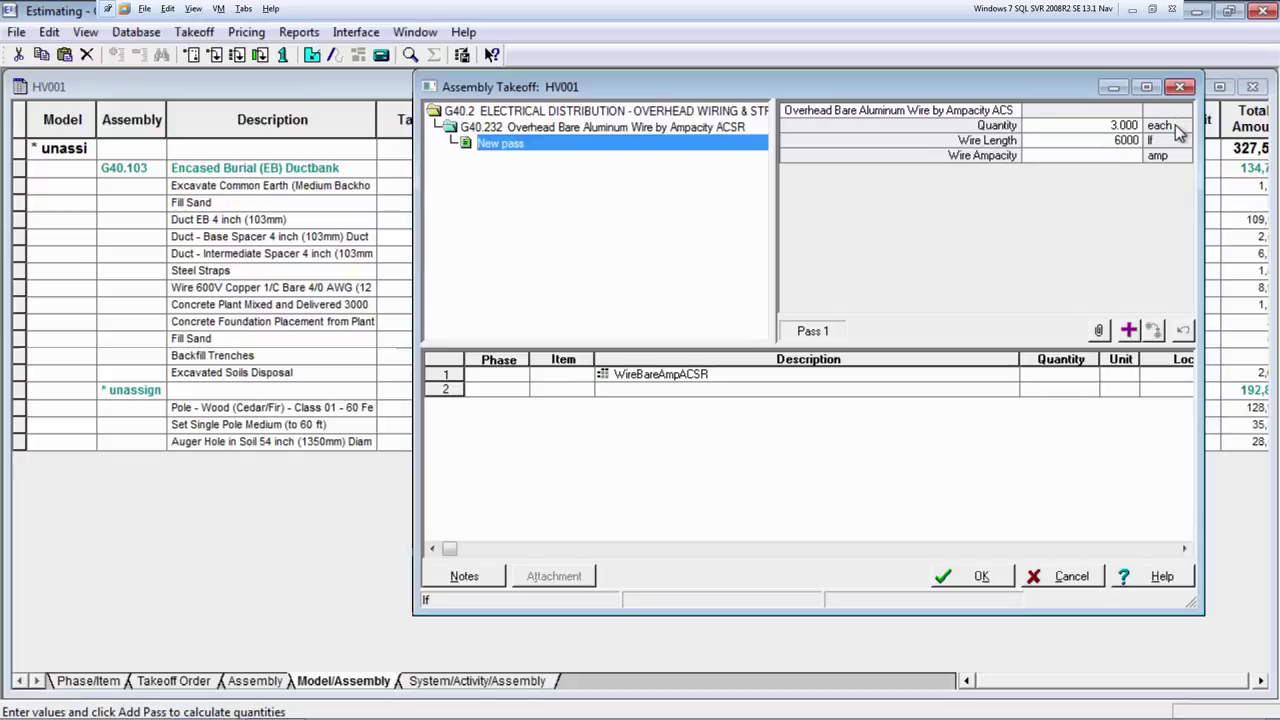
type("0")
key("Return")
type("900")
key("Return")
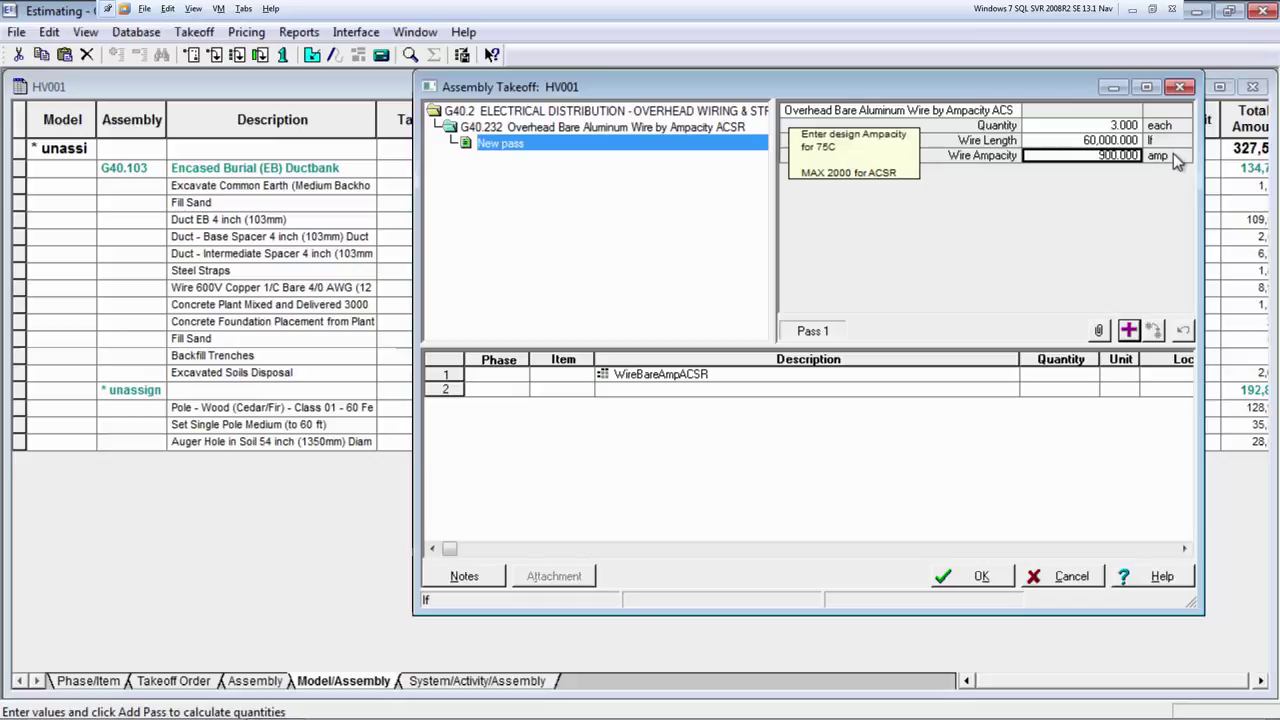
left_click(1129, 330)
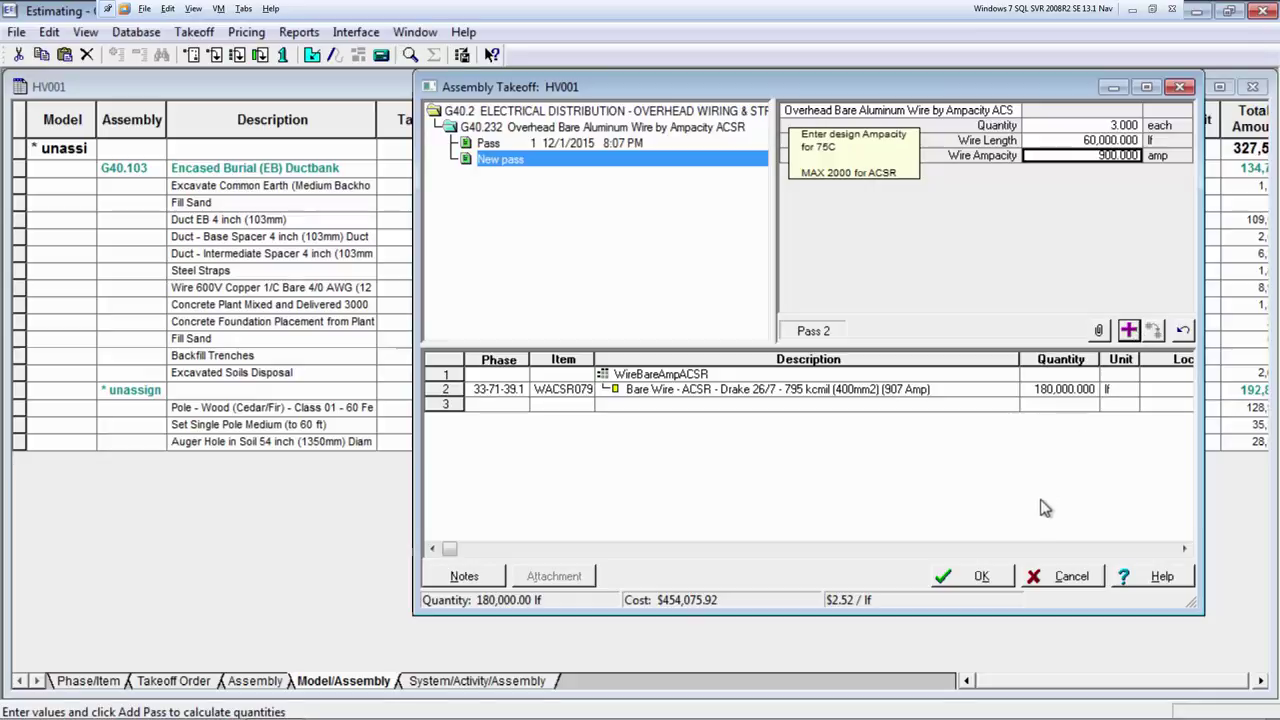
left_click(983, 577)
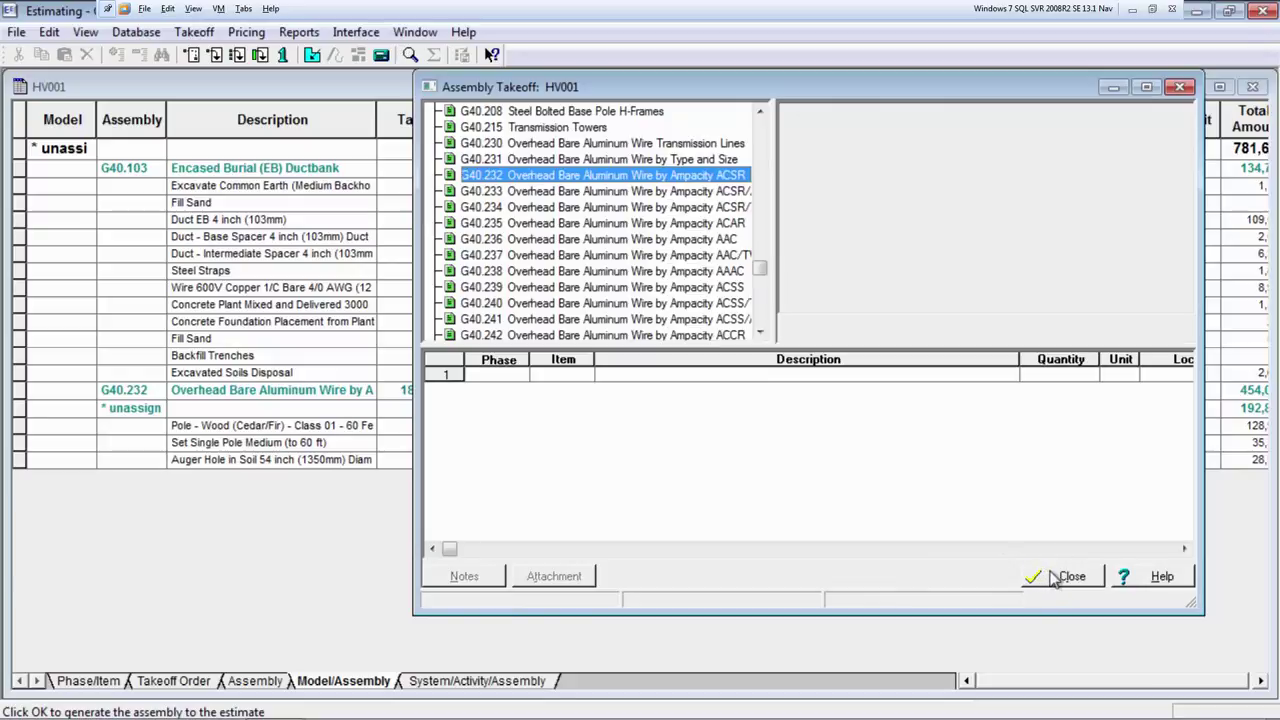
Pick the G4010.2006 Overhead High Voltage Transmission Line model under G4010 and begin its interview
left_click(1060, 578)
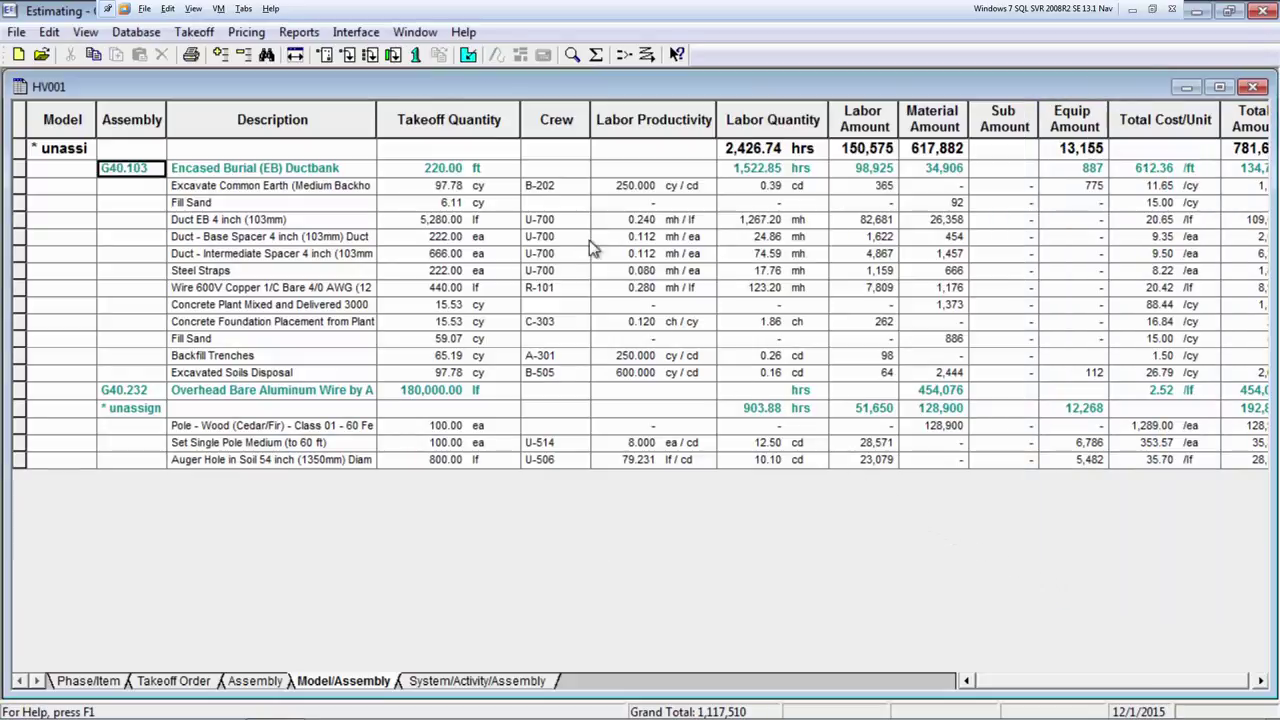
left_click(393, 55)
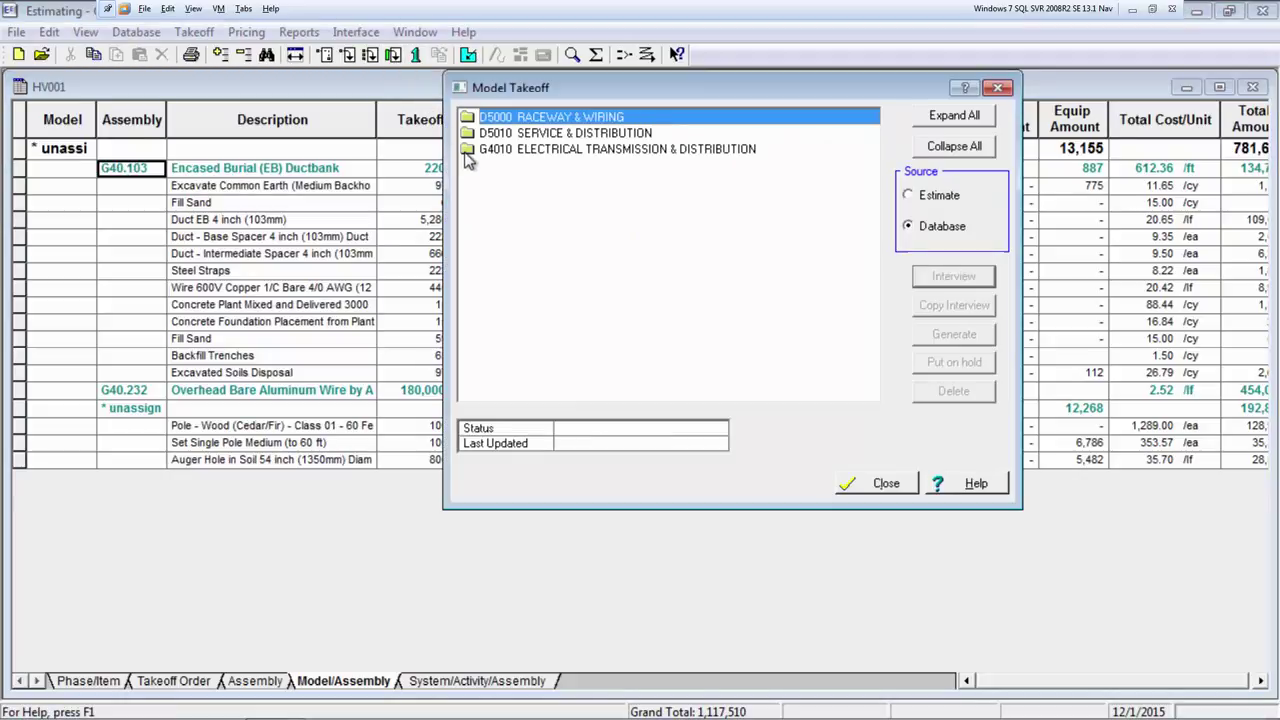
double_click(467, 151)
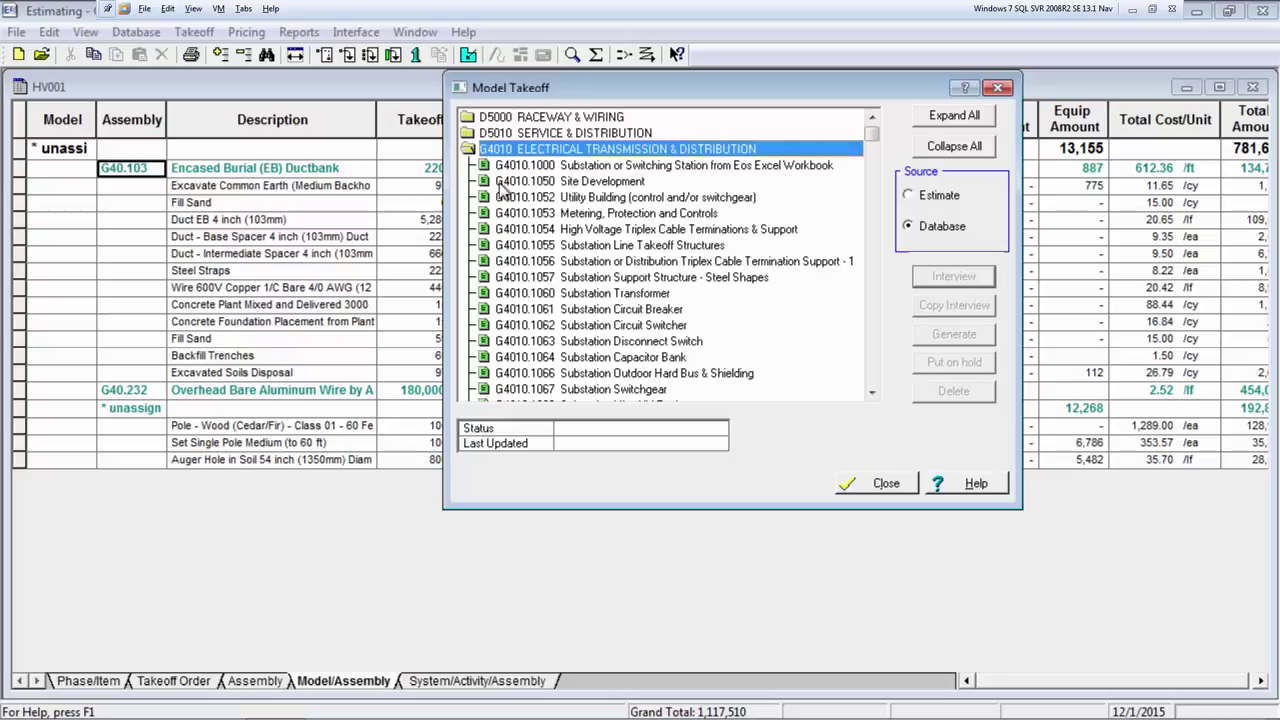
scroll(872, 391, "down", 1)
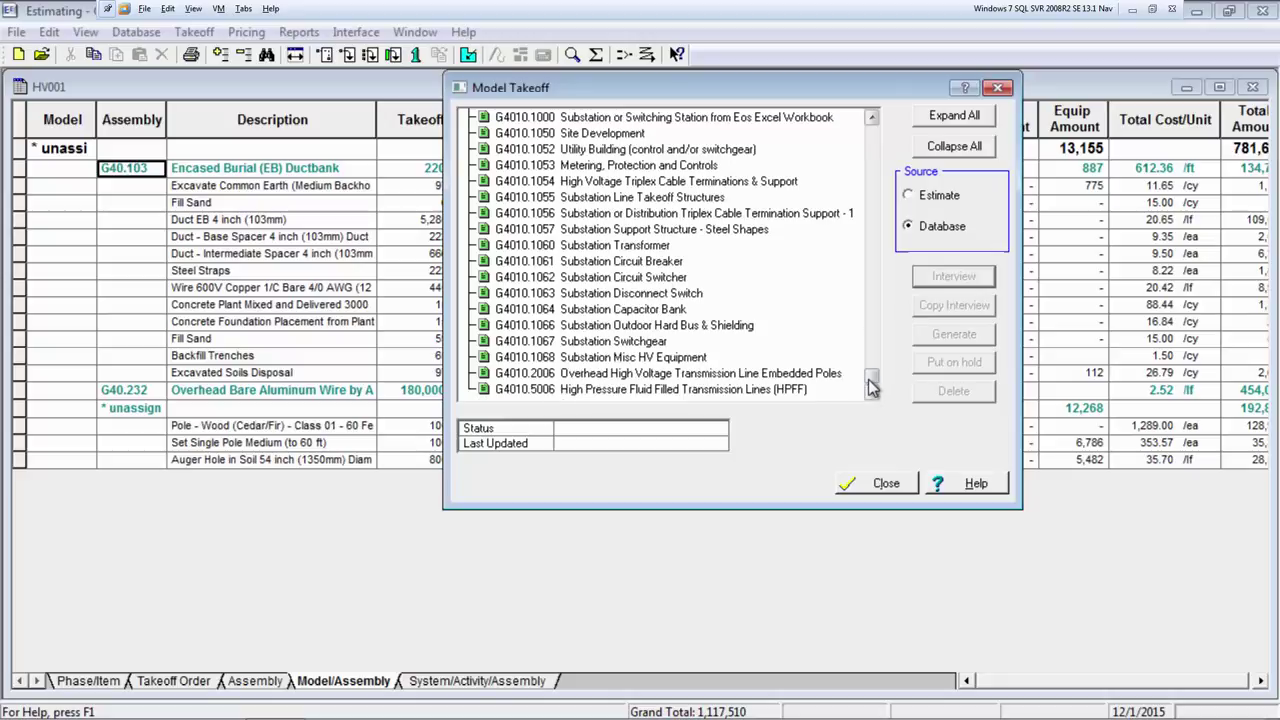
left_click(818, 378)
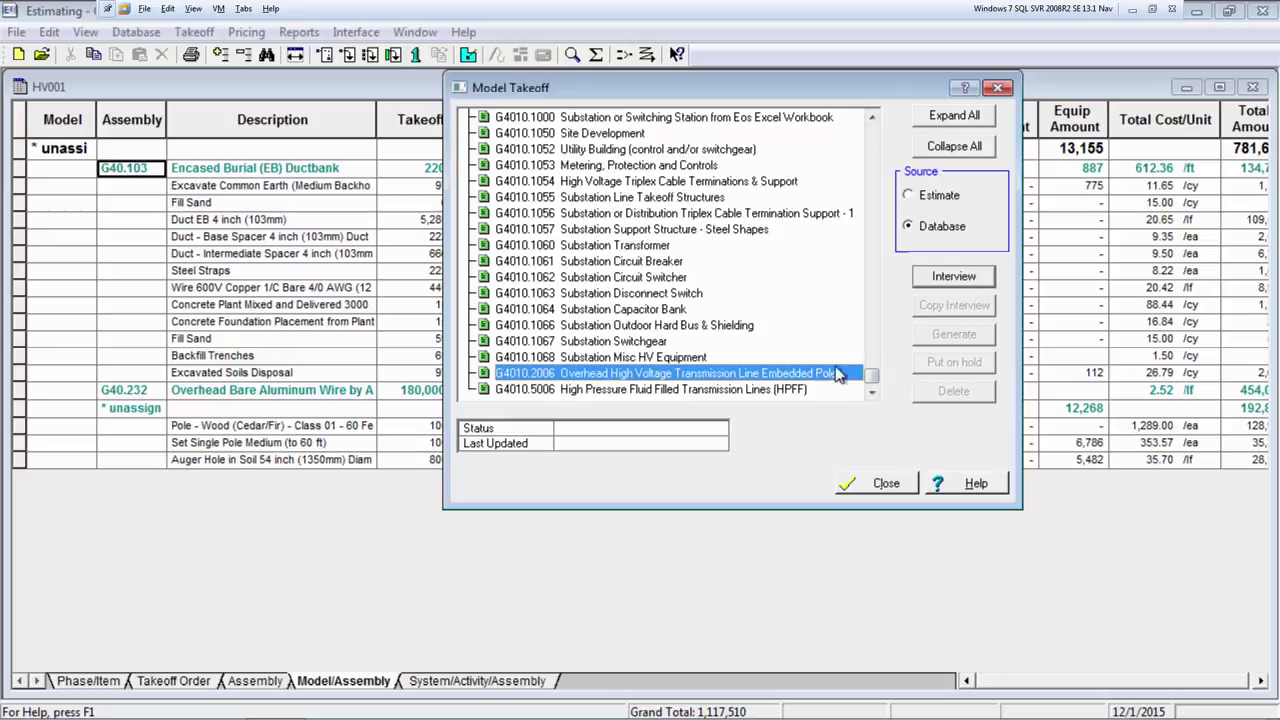
left_click(936, 281)
Enter A1 as the model reference, scroll to End of Interview, and accept the interview
type("A")
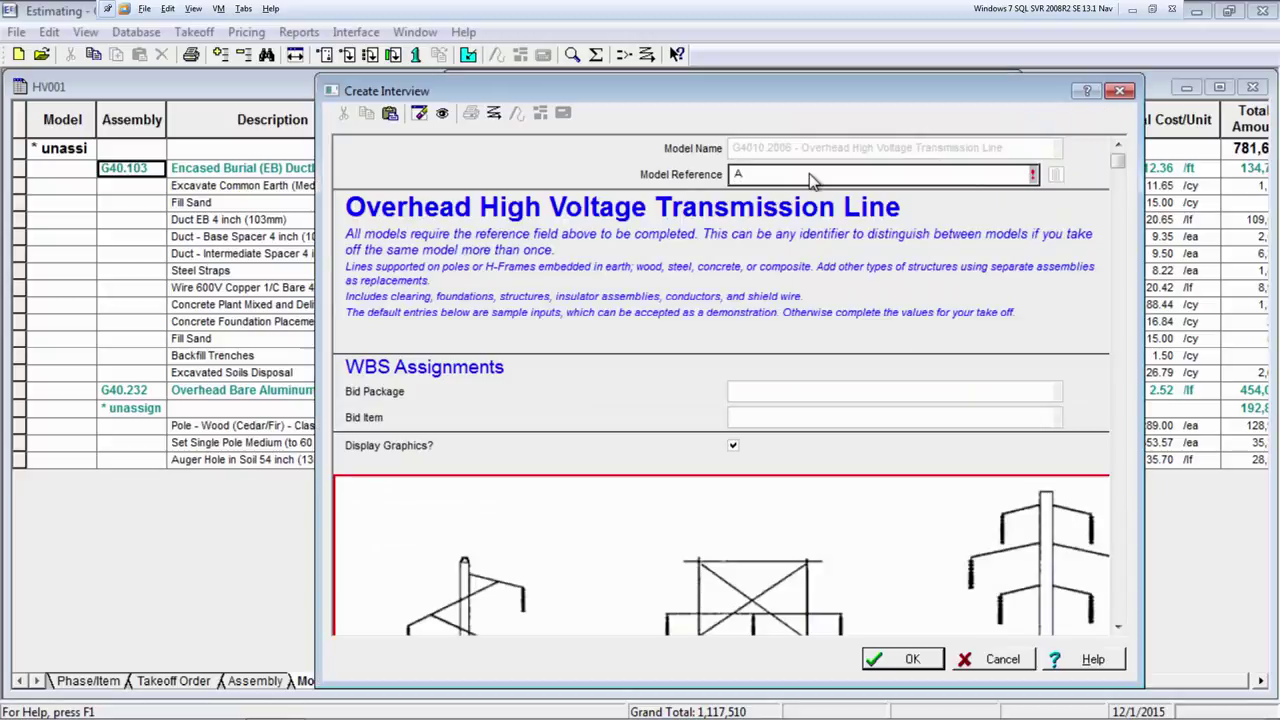
type("1")
key("Tab")
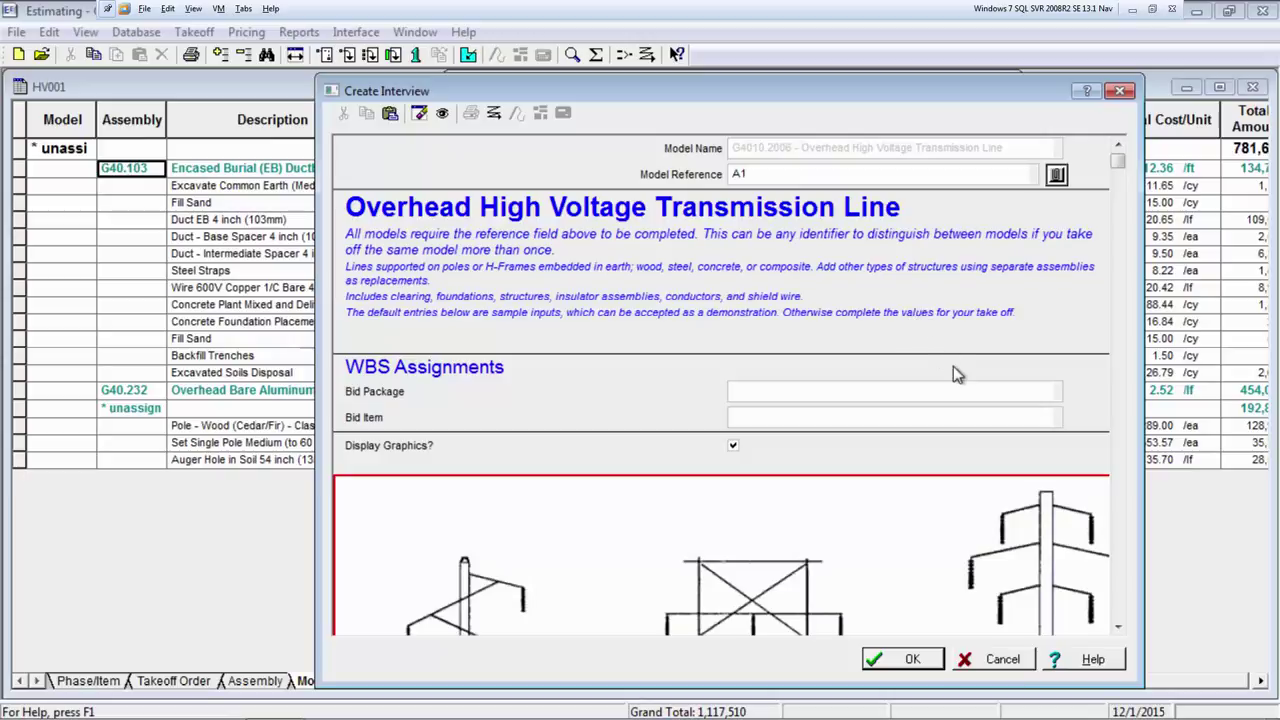
left_click(1118, 628)
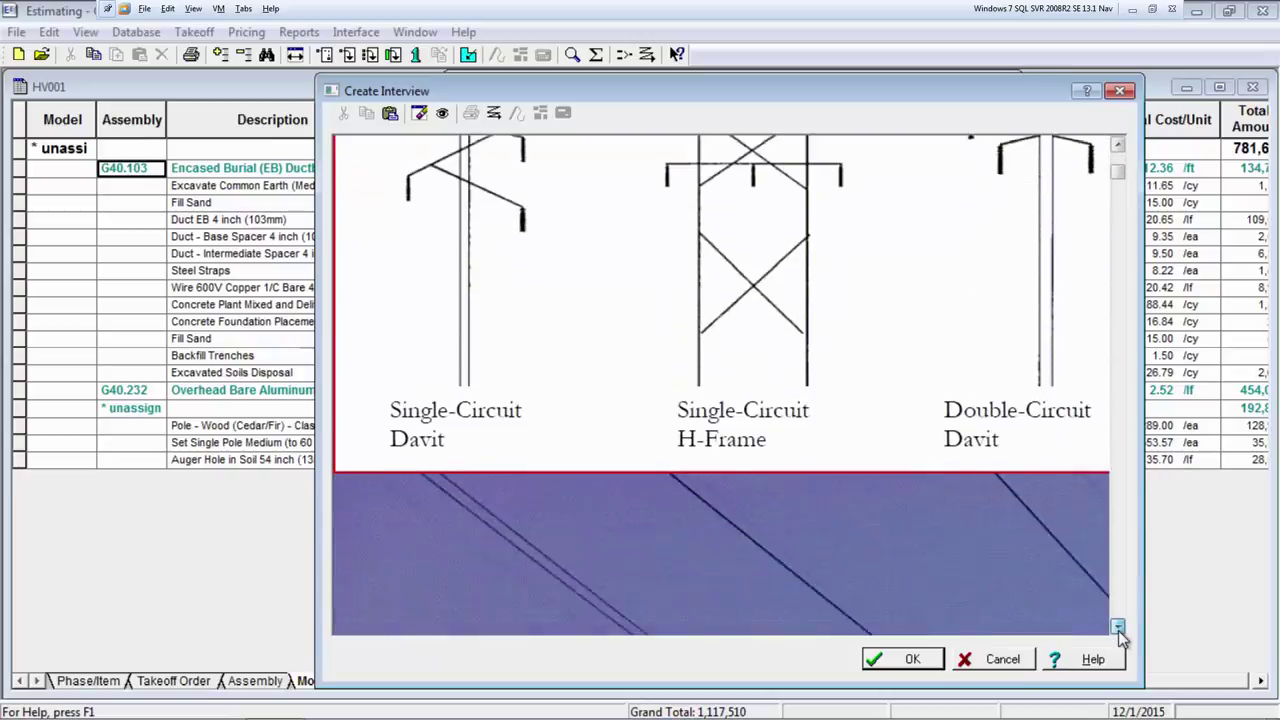
left_click(1118, 628)
left_click(1118, 628)
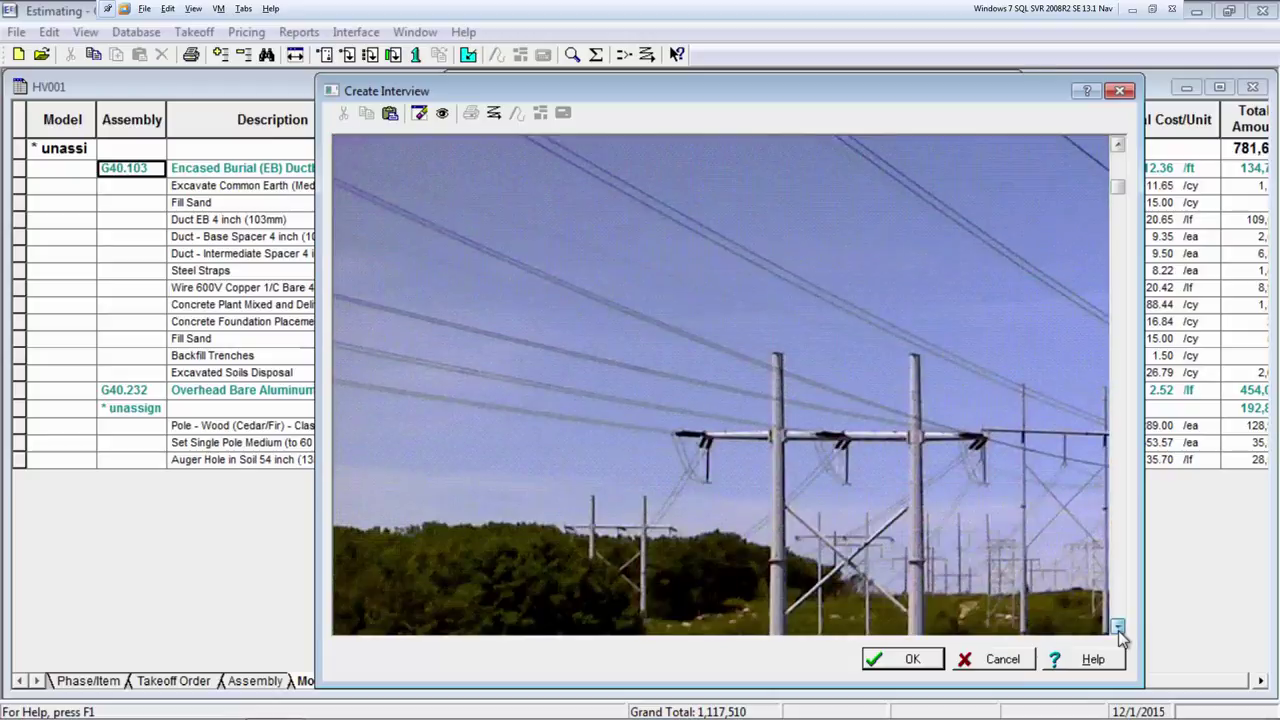
left_click(1118, 628)
left_click(1118, 628)
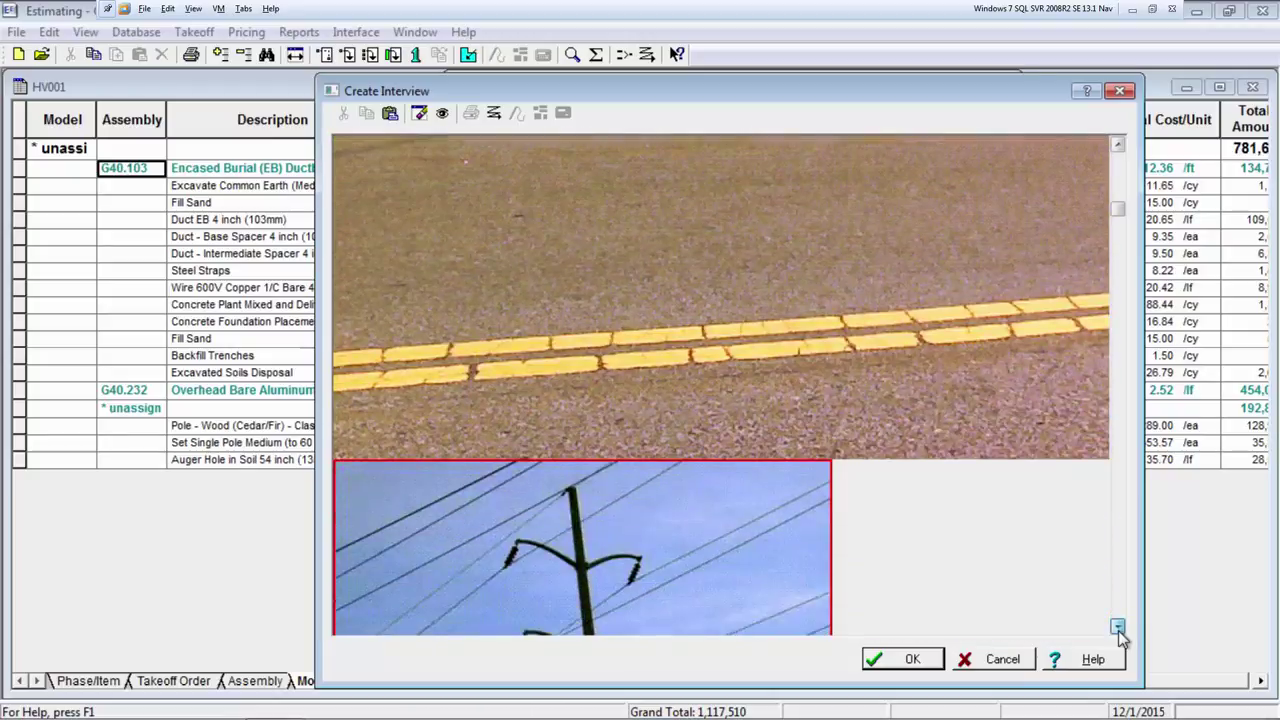
left_click(1118, 628)
left_click(1118, 628)
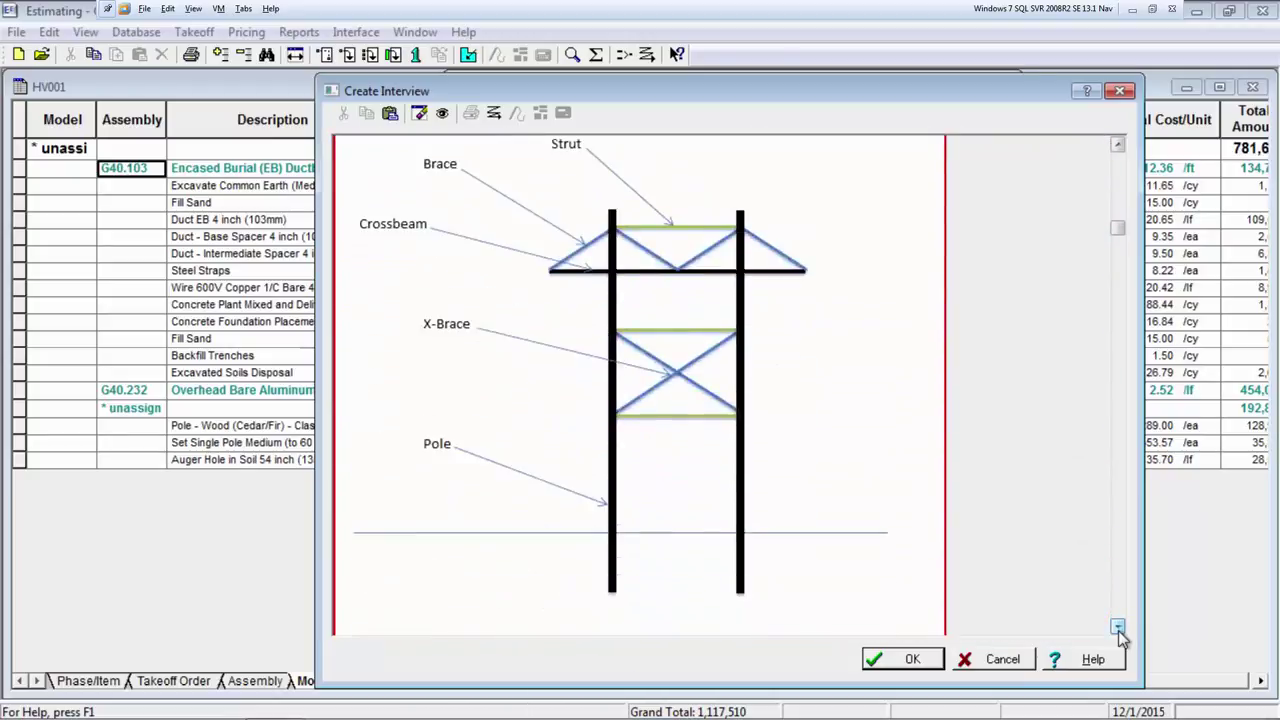
left_click(1118, 628)
left_click(1118, 628)
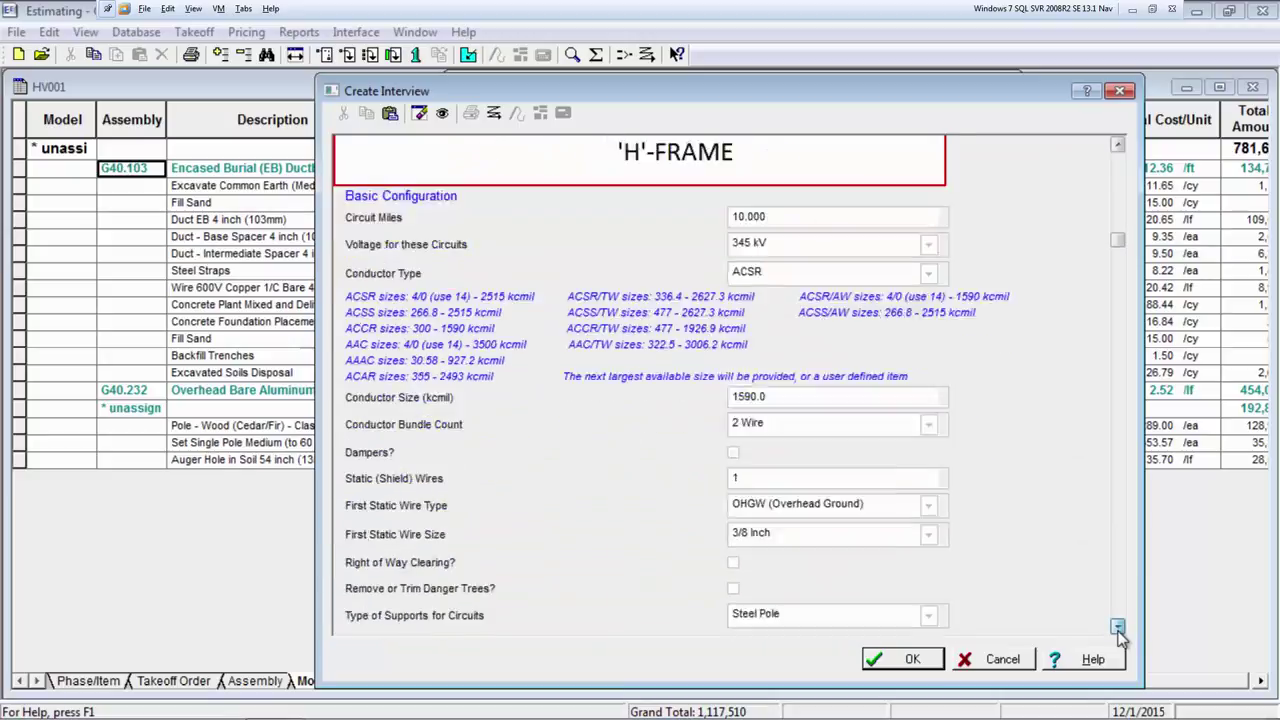
left_click(1118, 628)
left_click(1118, 628)
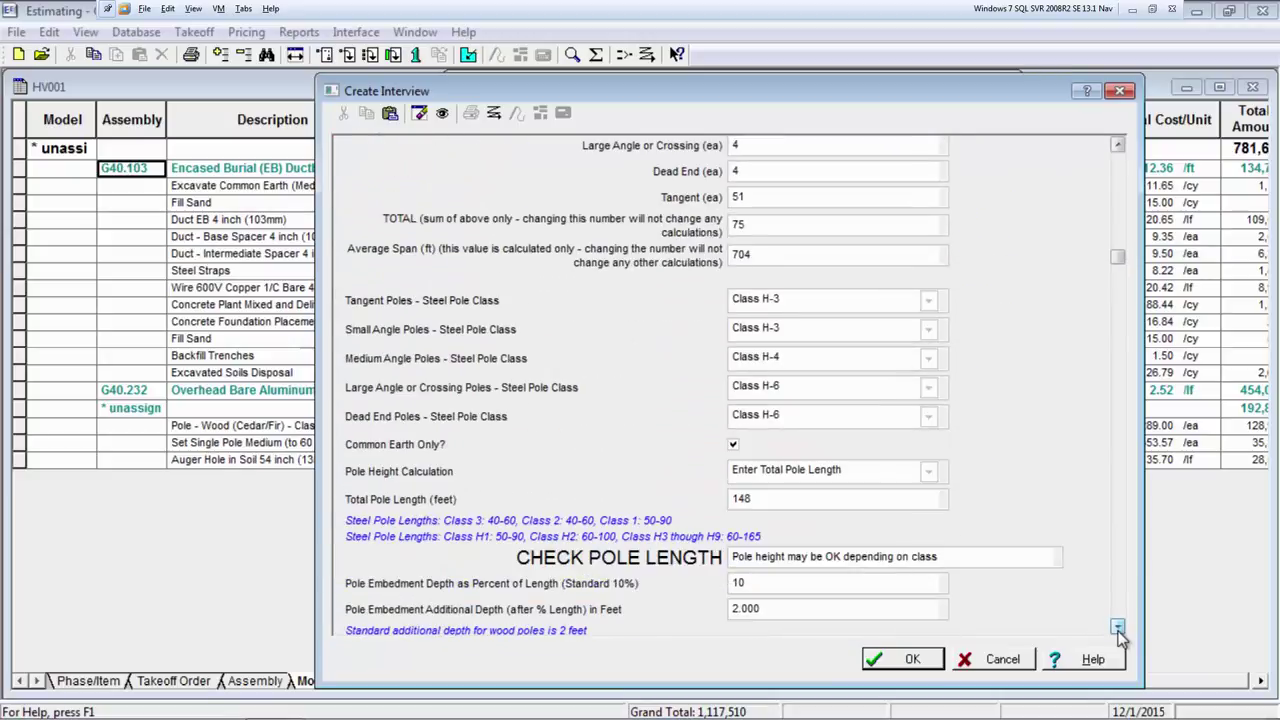
left_click(1118, 628)
left_click(1118, 628)
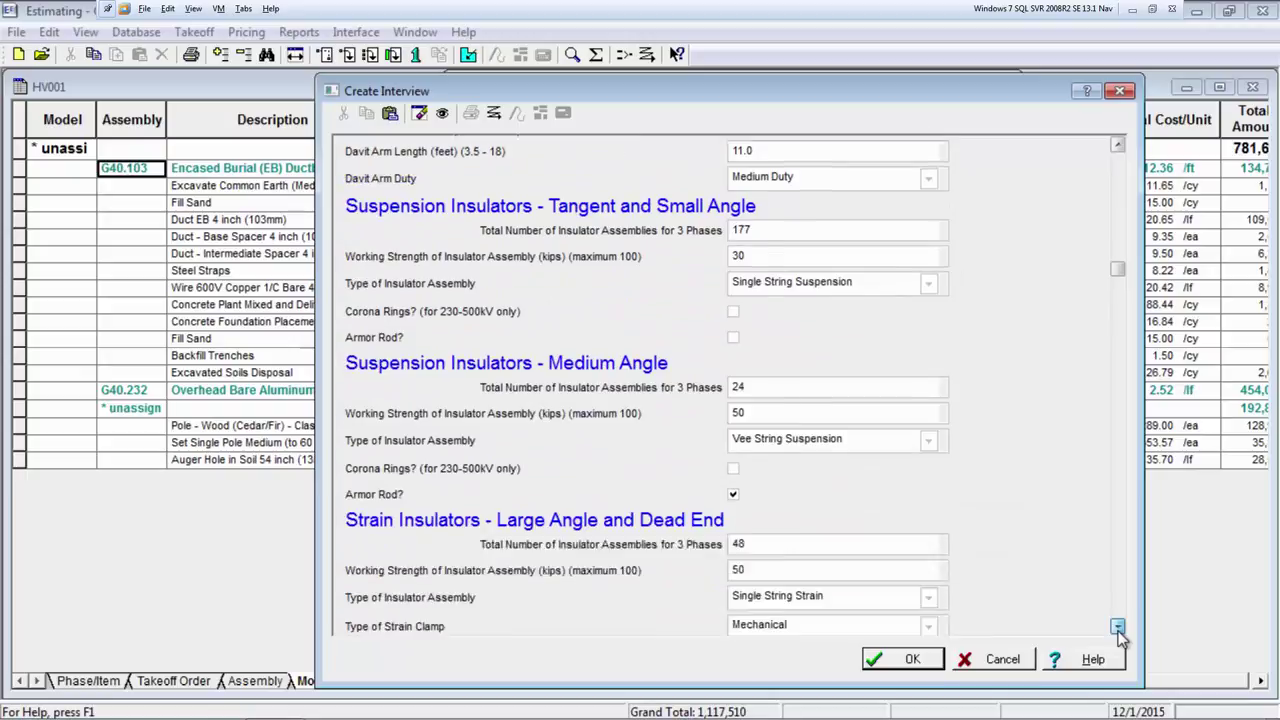
left_click(1118, 628)
left_click(1118, 628)
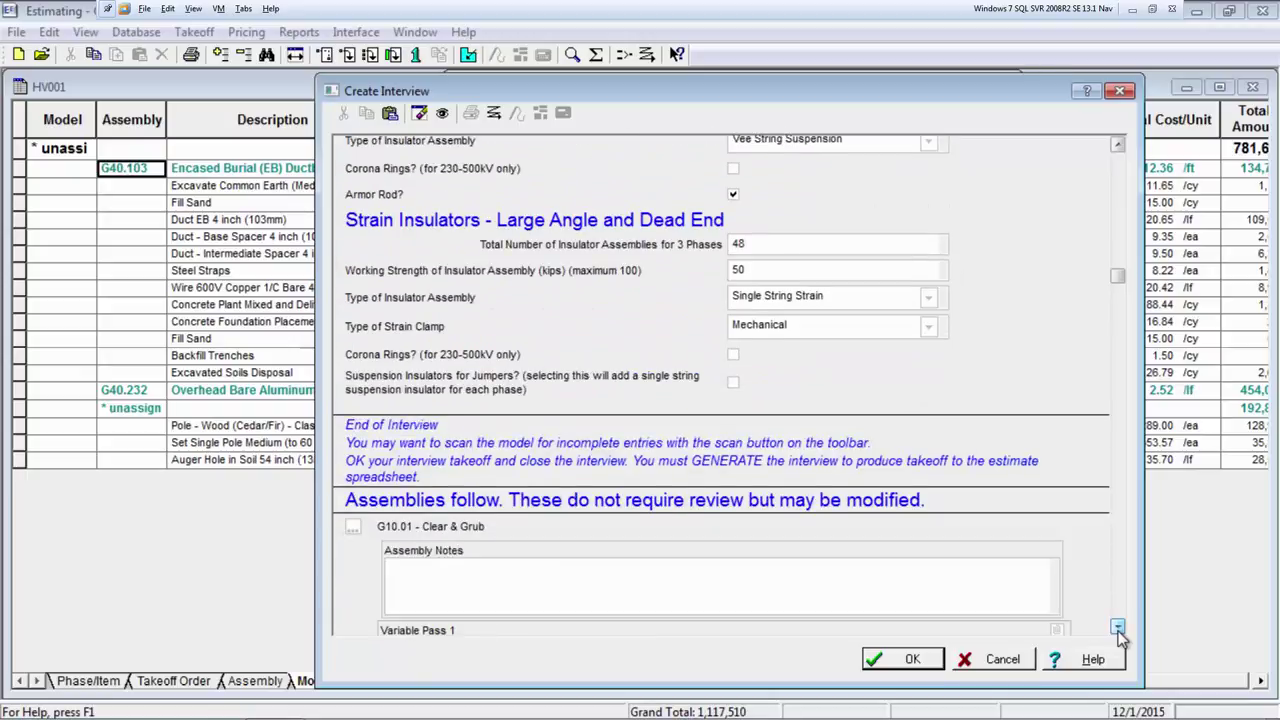
left_click(925, 661)
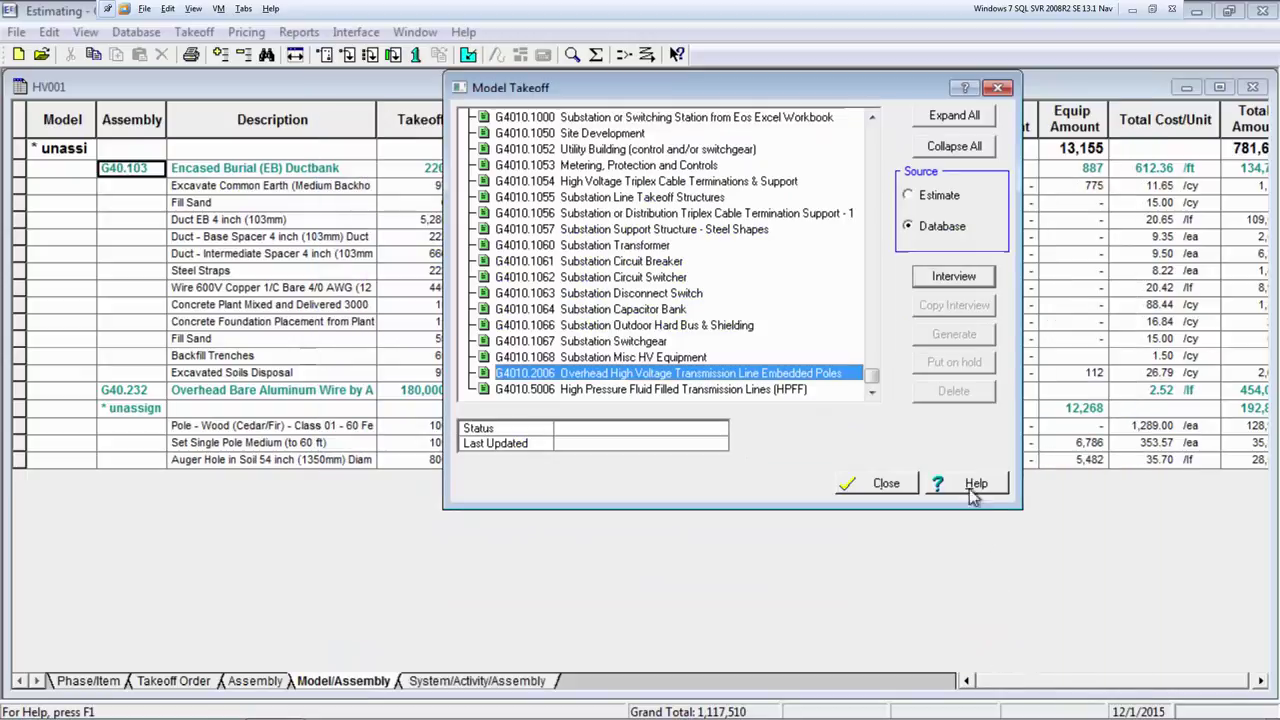
Generate the A1 model under G4010.2006 from the estimate's models into HV001
left_click(908, 195)
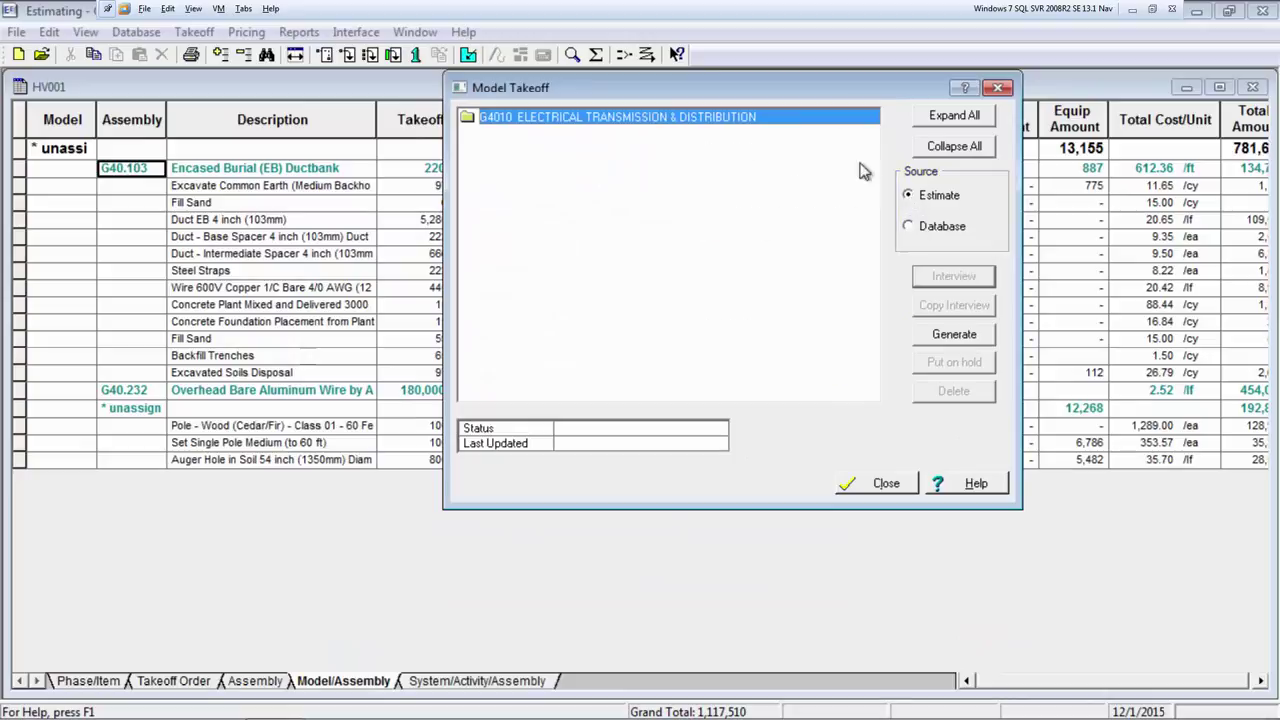
double_click(735, 120)
double_click(735, 134)
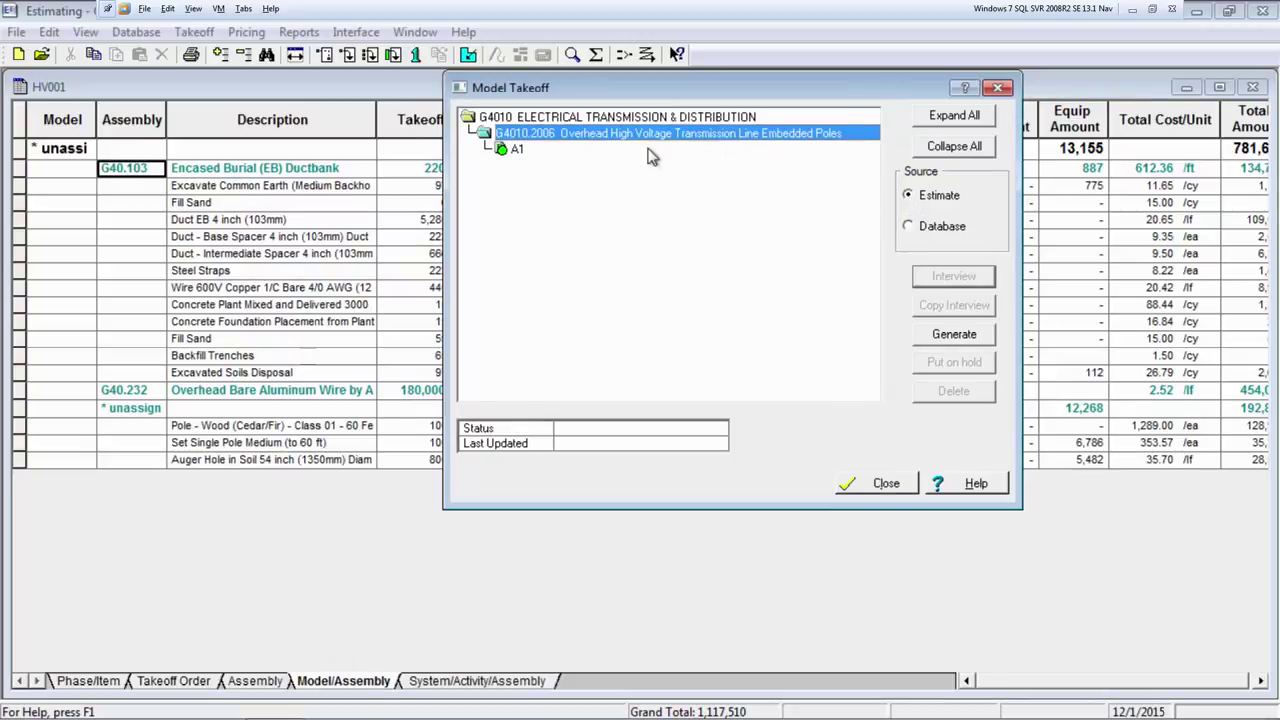
left_click(516, 149)
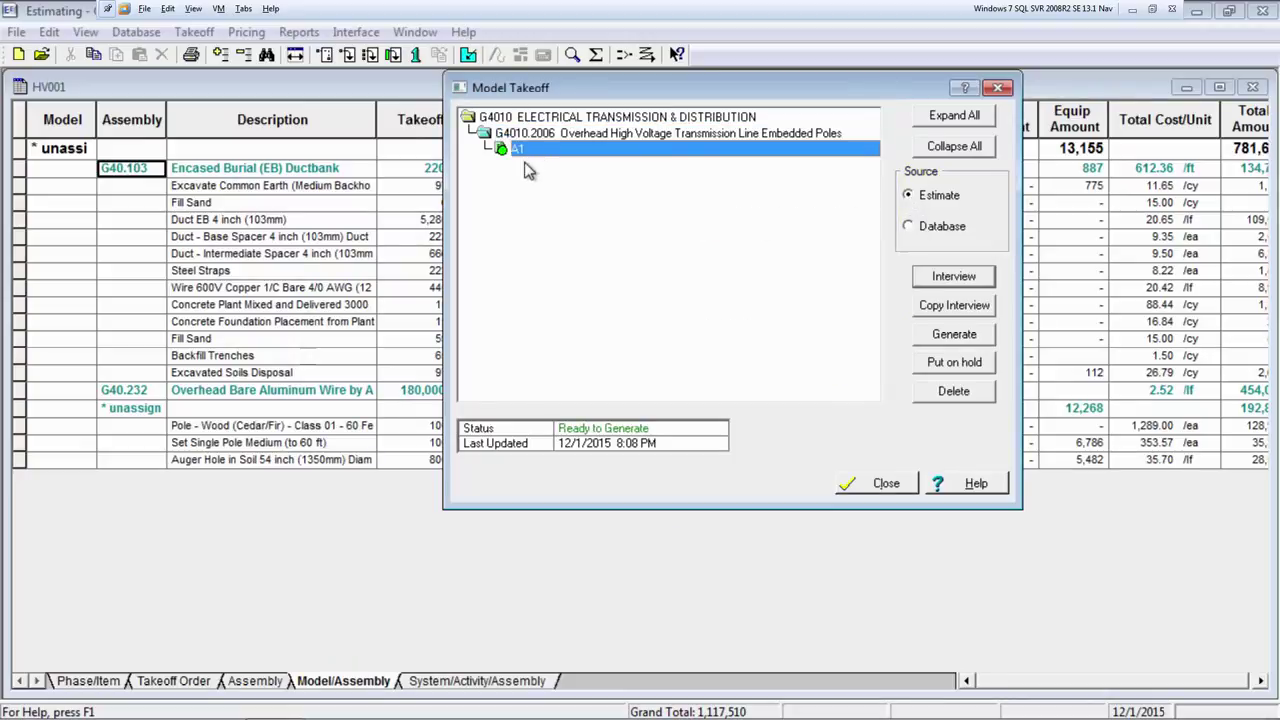
left_click(920, 335)
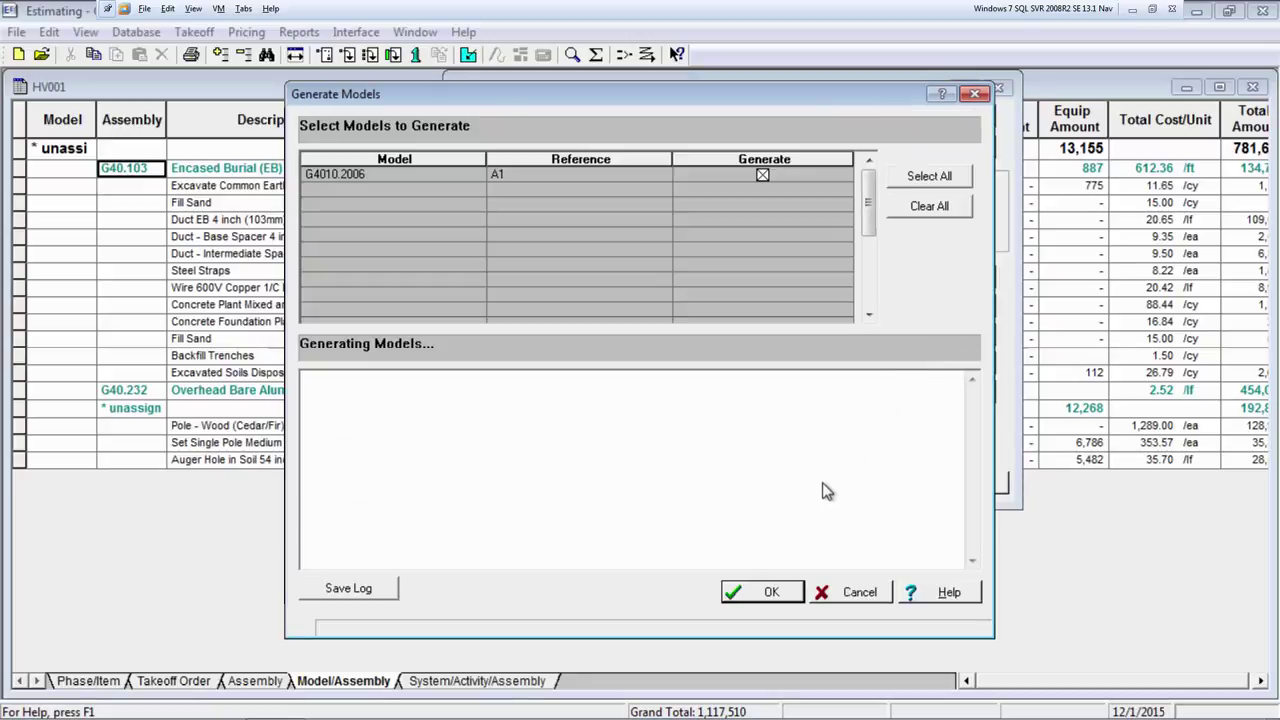
left_click(778, 591)
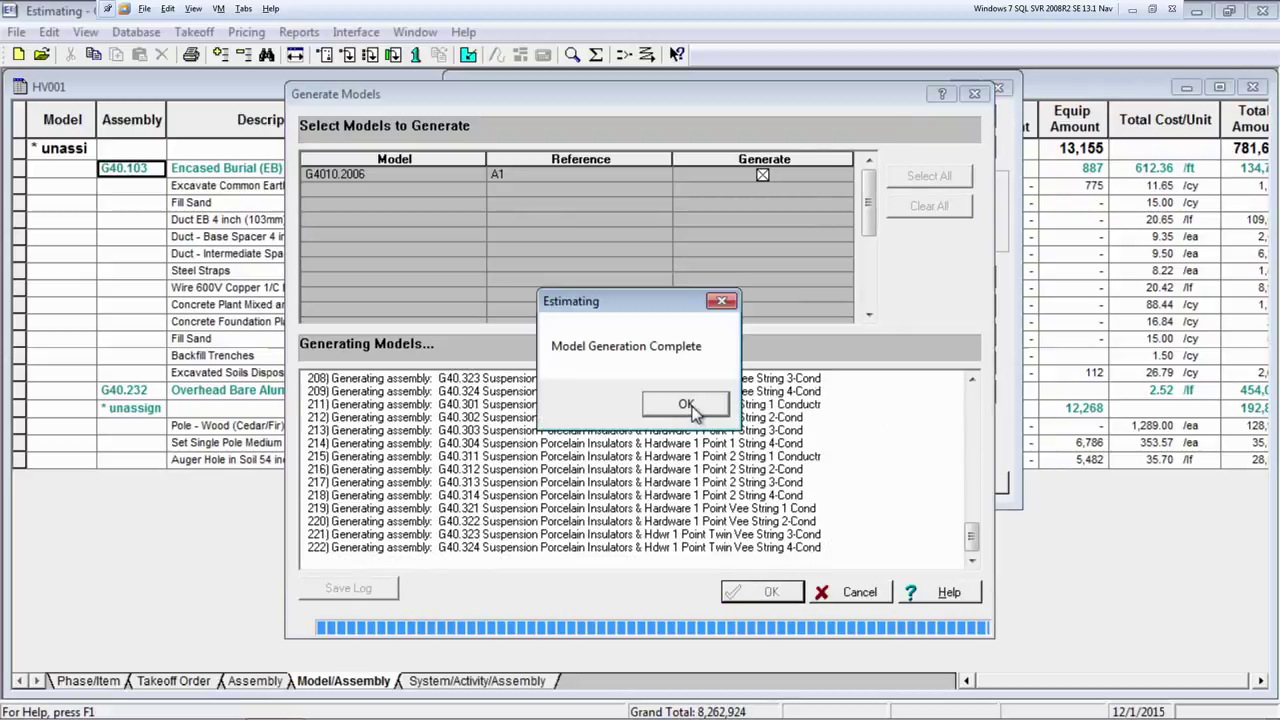
left_click(689, 406)
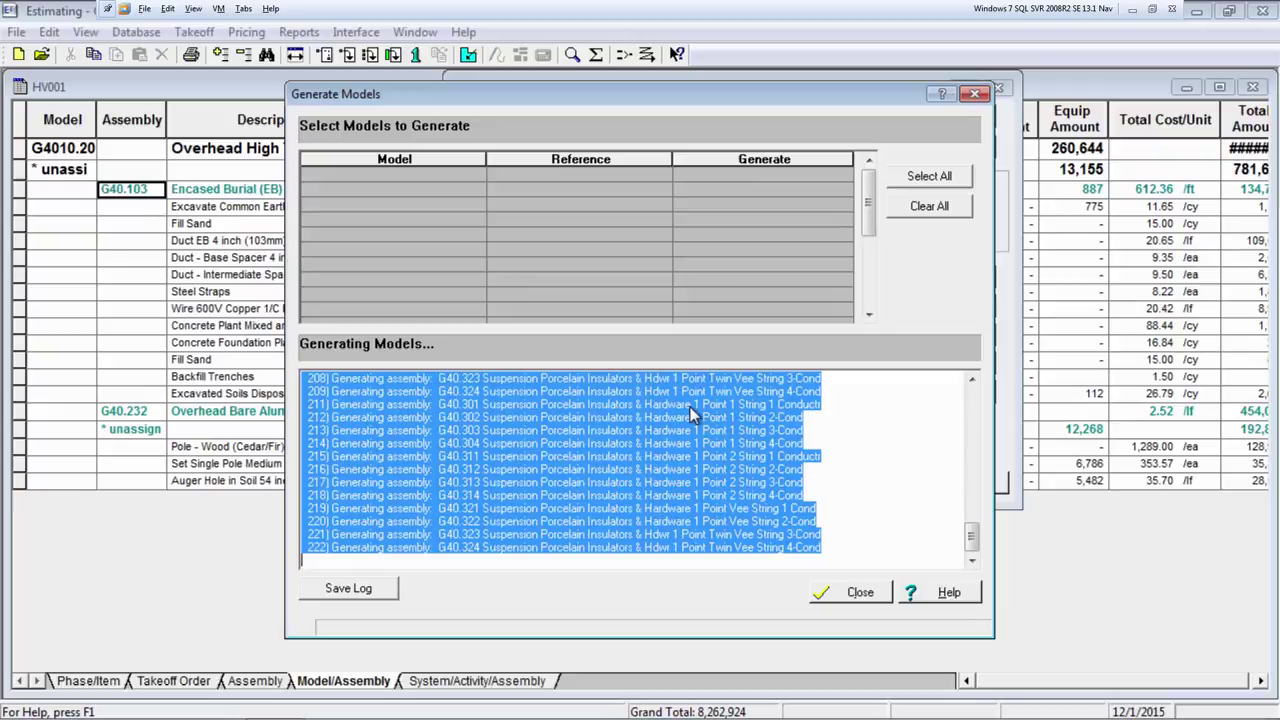
left_click(842, 594)
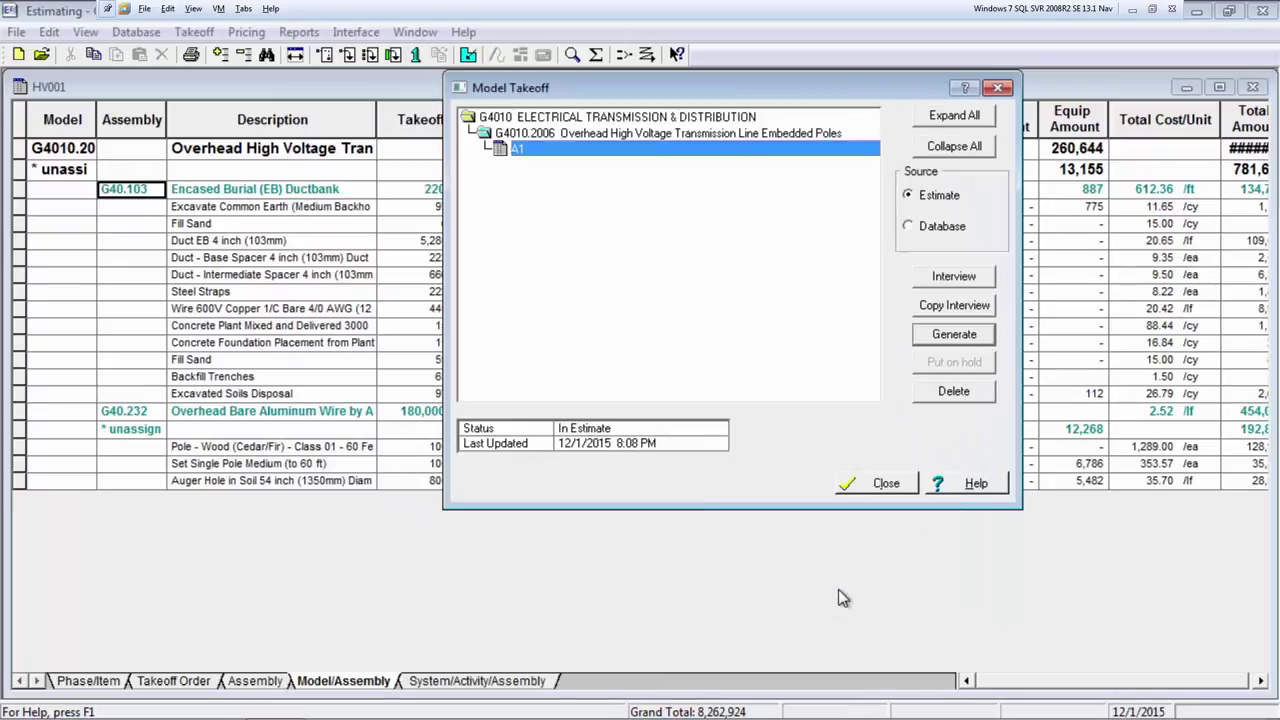
left_click(846, 487)
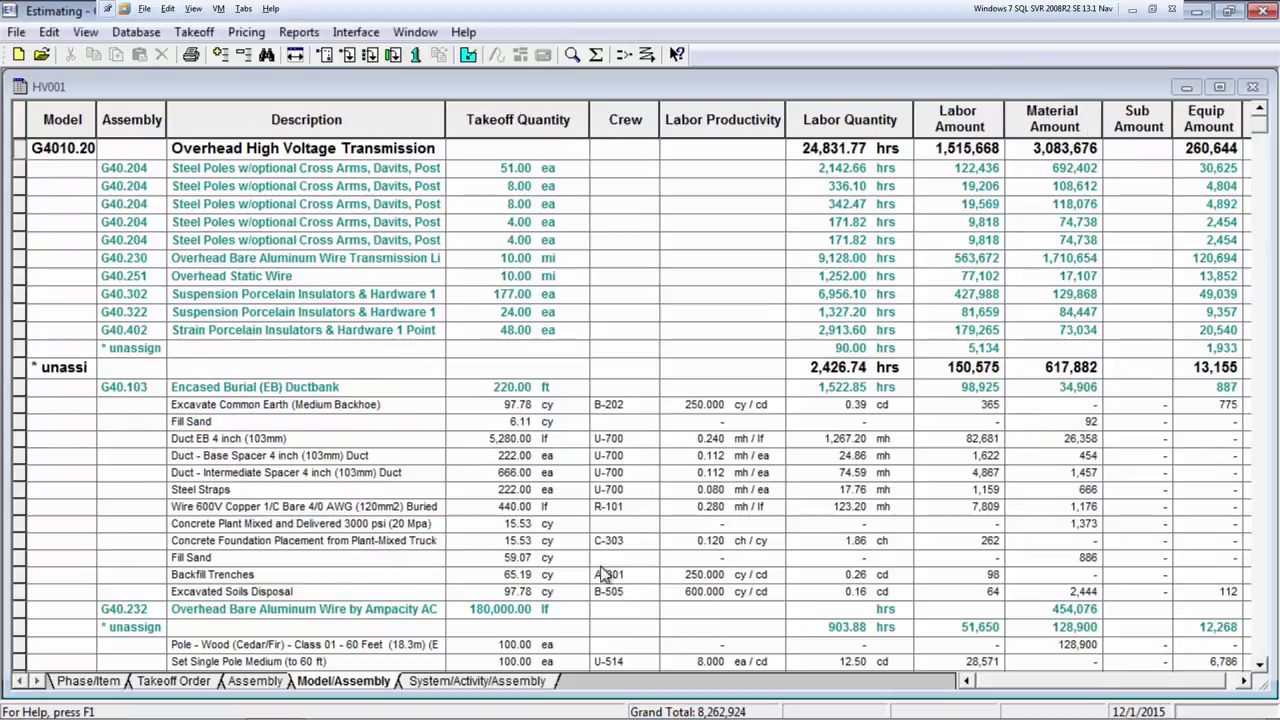
Expand the G4010.20 group, both G40.204 steel-pole assemblies and the G40.230 wire assembly
left_click(74, 156)
double_click(78, 160)
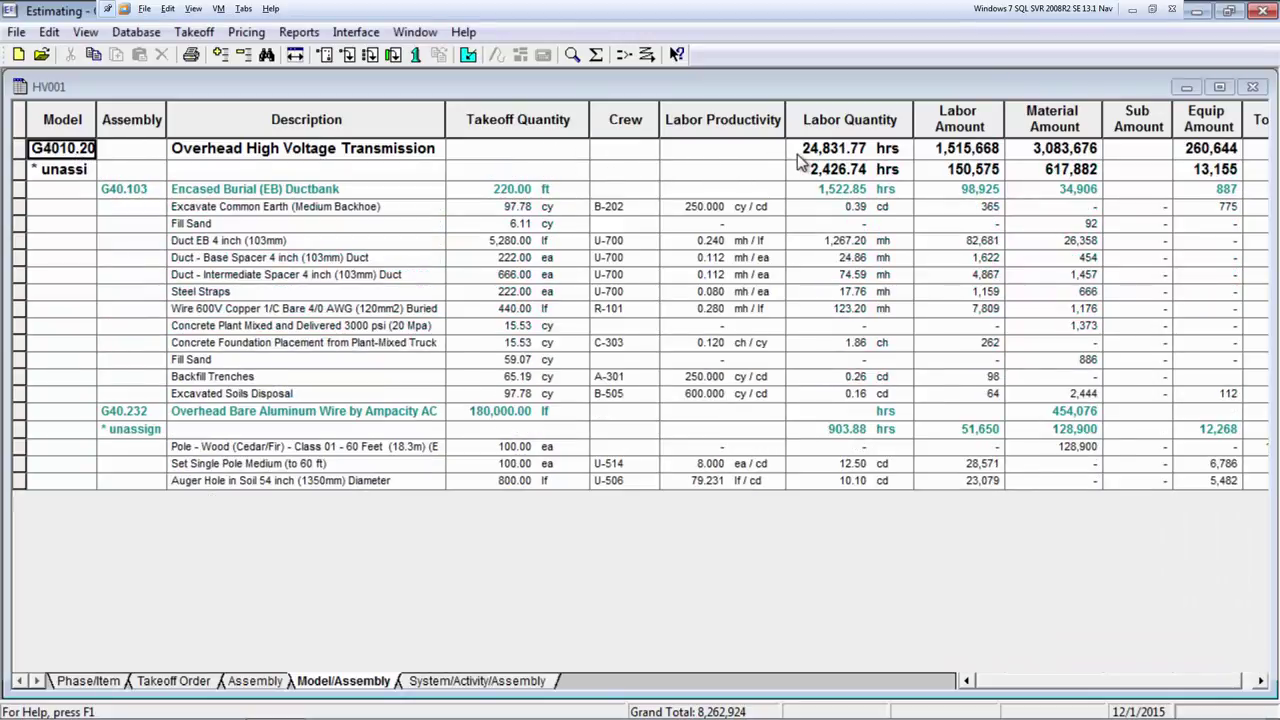
double_click(80, 158)
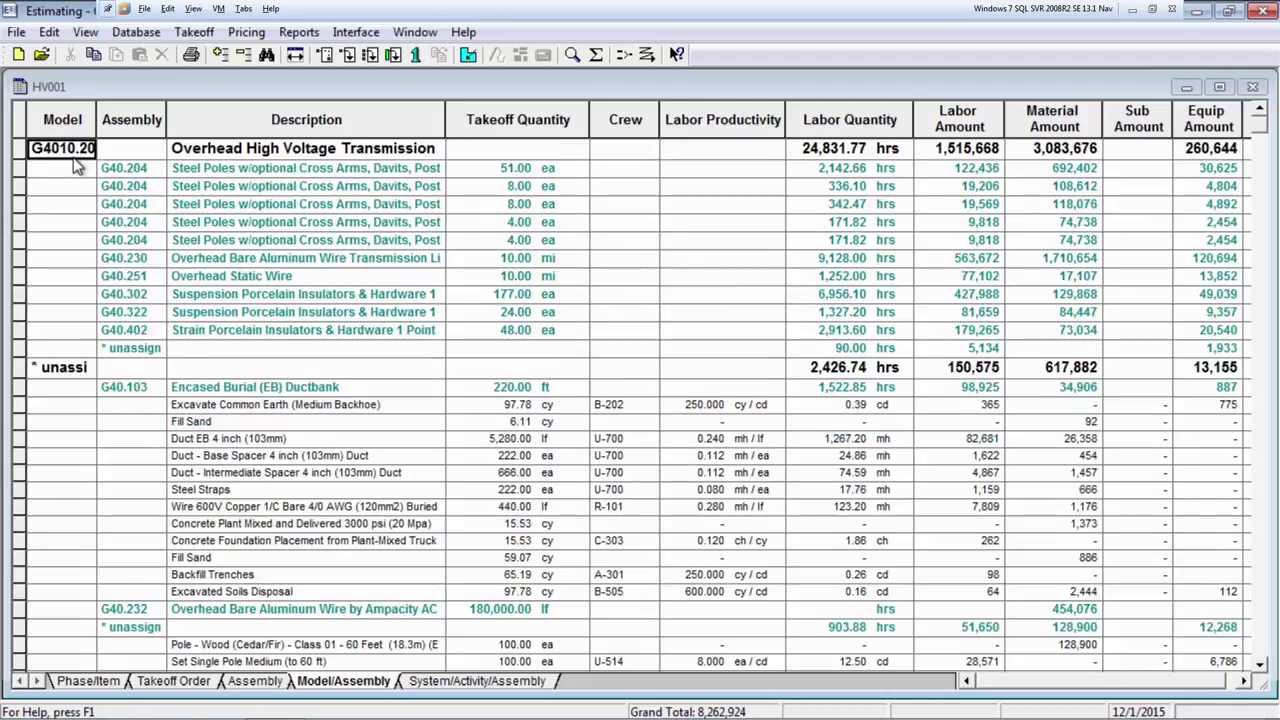
double_click(155, 172)
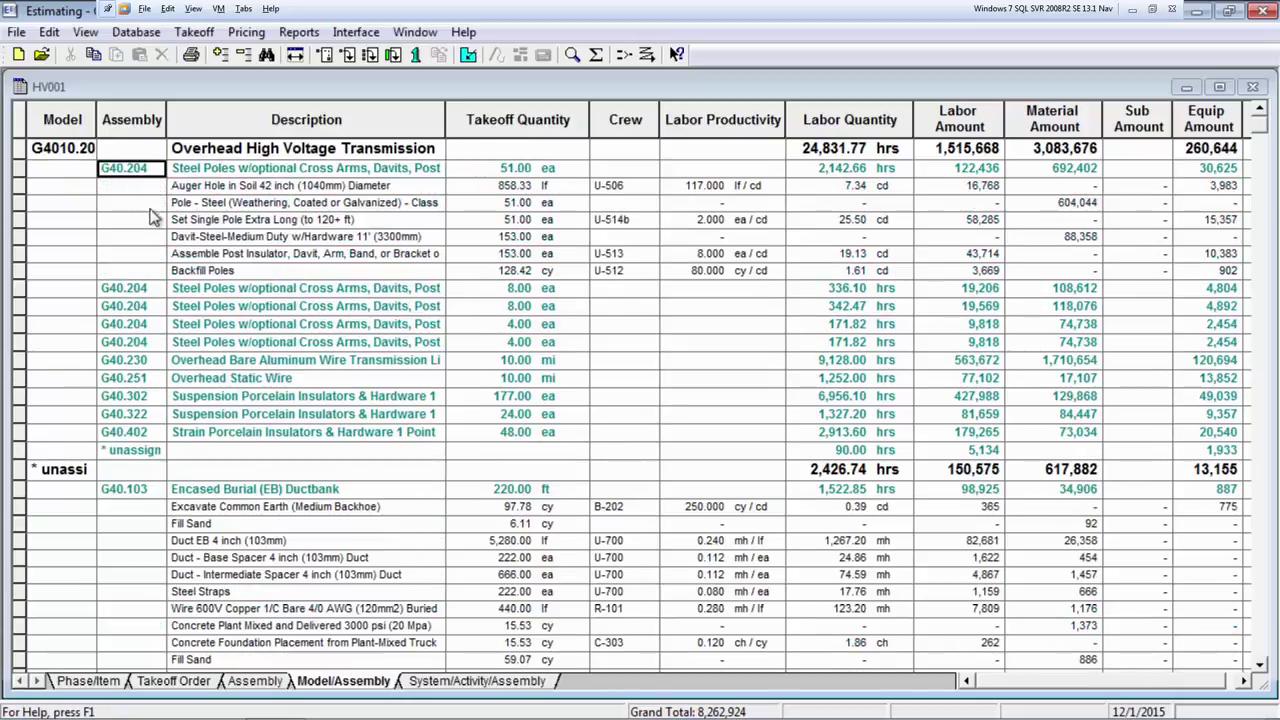
double_click(157, 308)
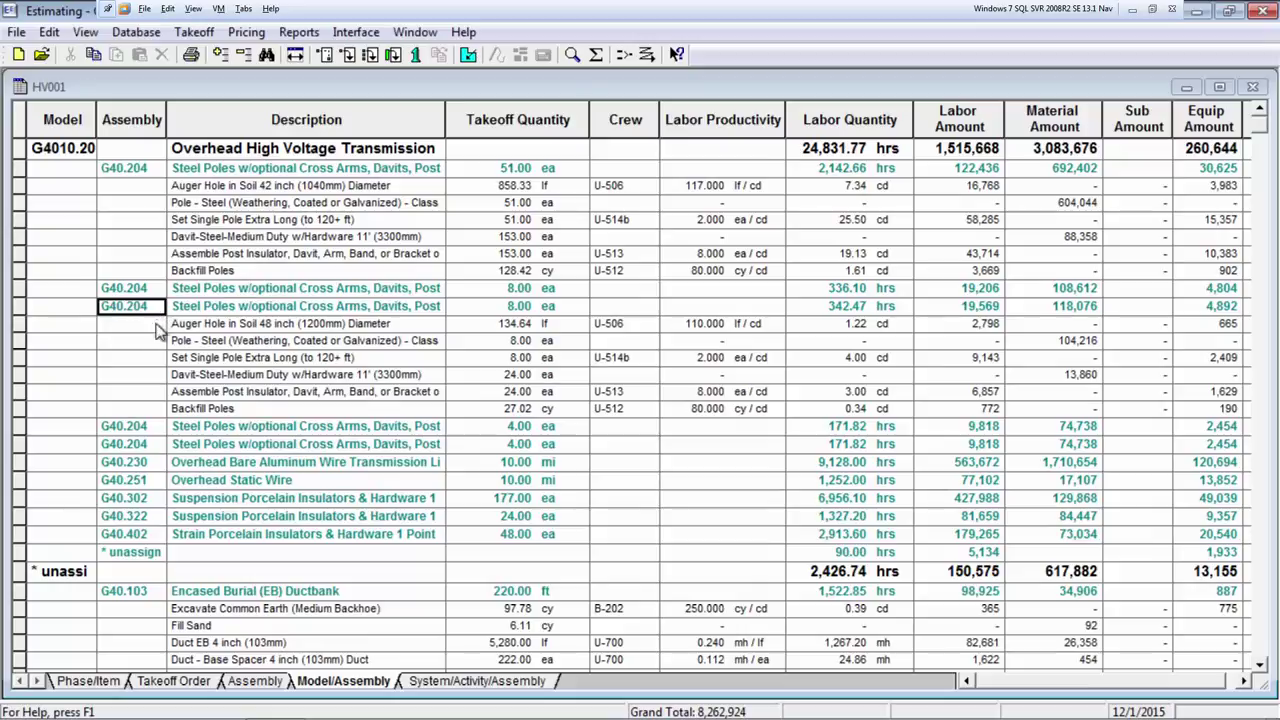
double_click(156, 464)
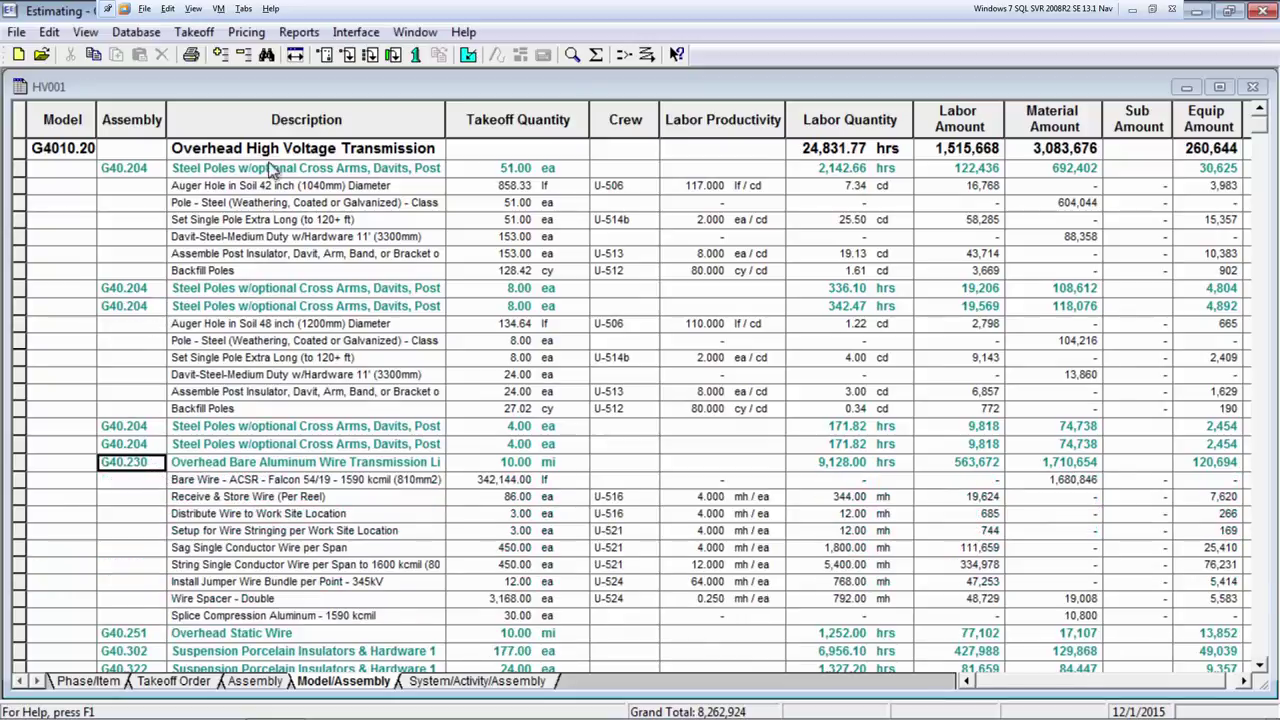
left_click(299, 32)
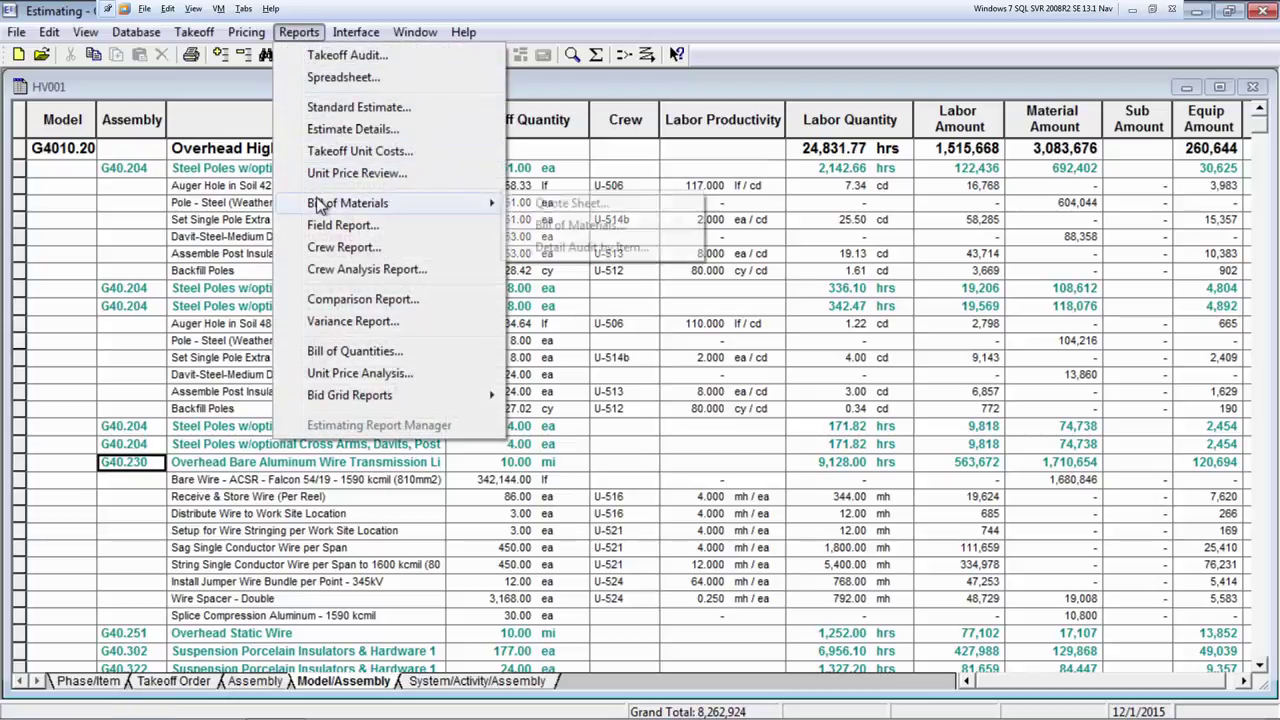
mouse_move(348, 203)
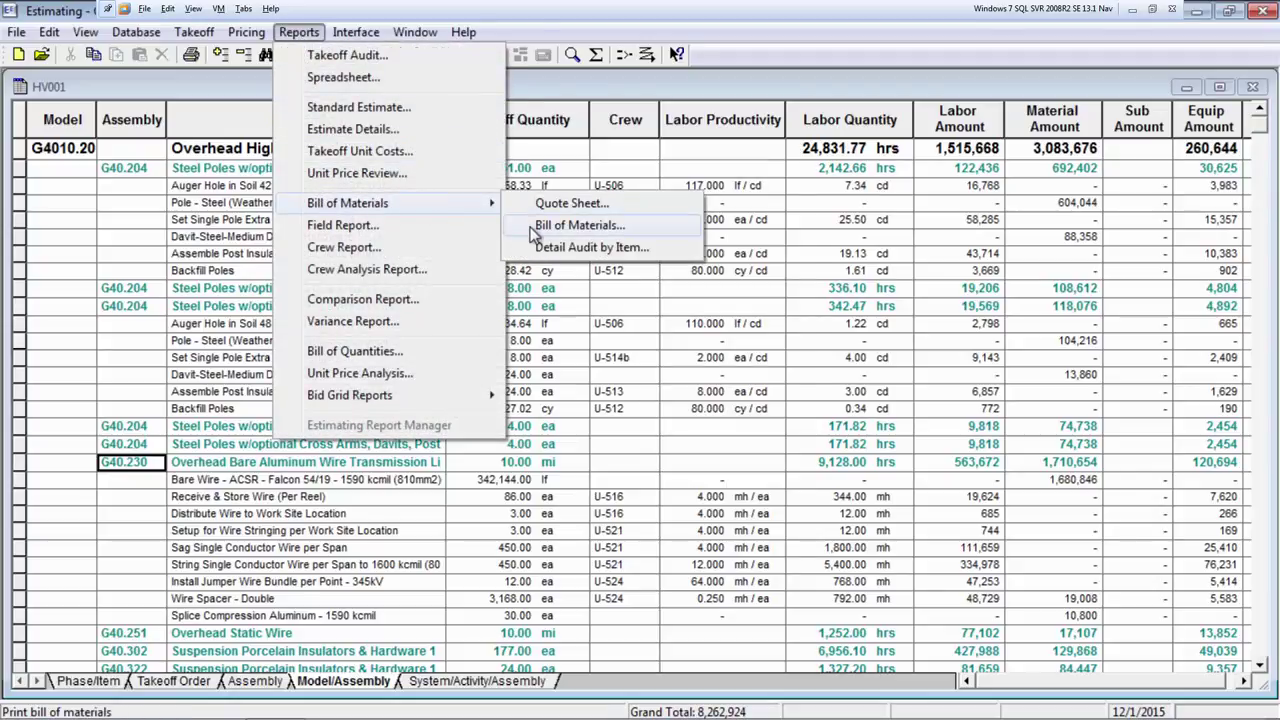
Preview the Bill of Materials report zoomed in, reviewing it to the bottom
left_click(533, 229)
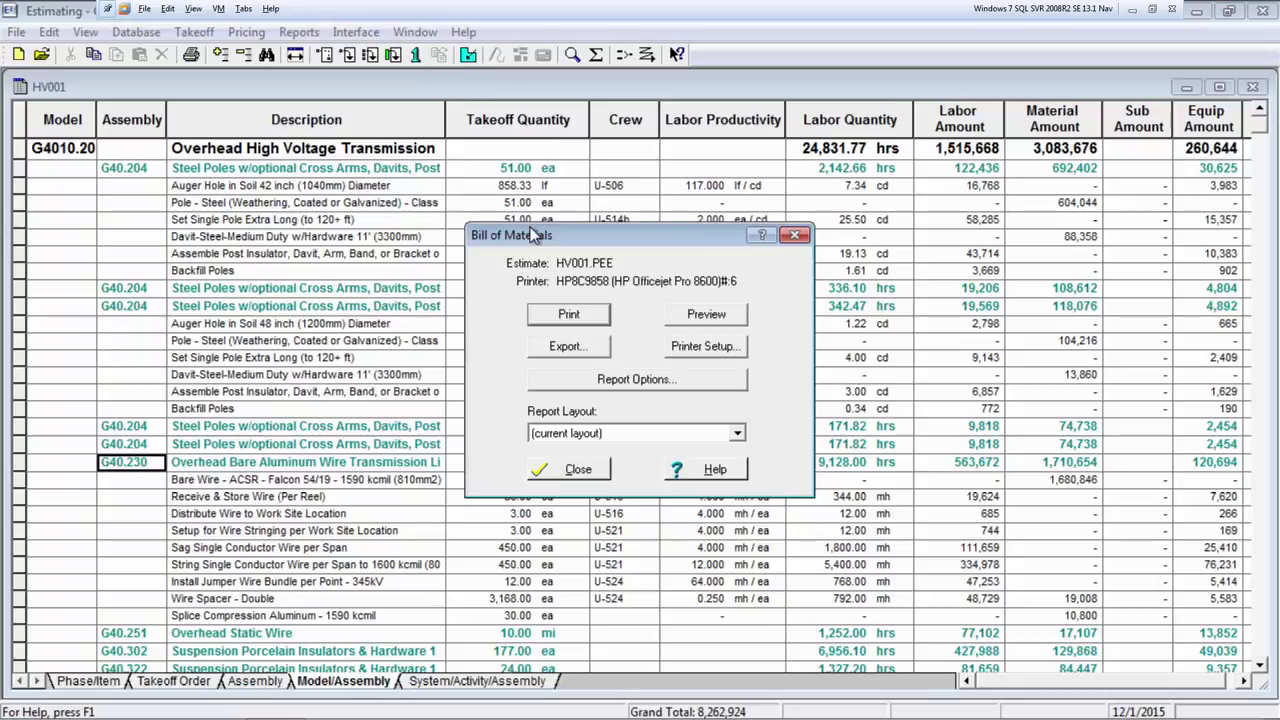
left_click(678, 318)
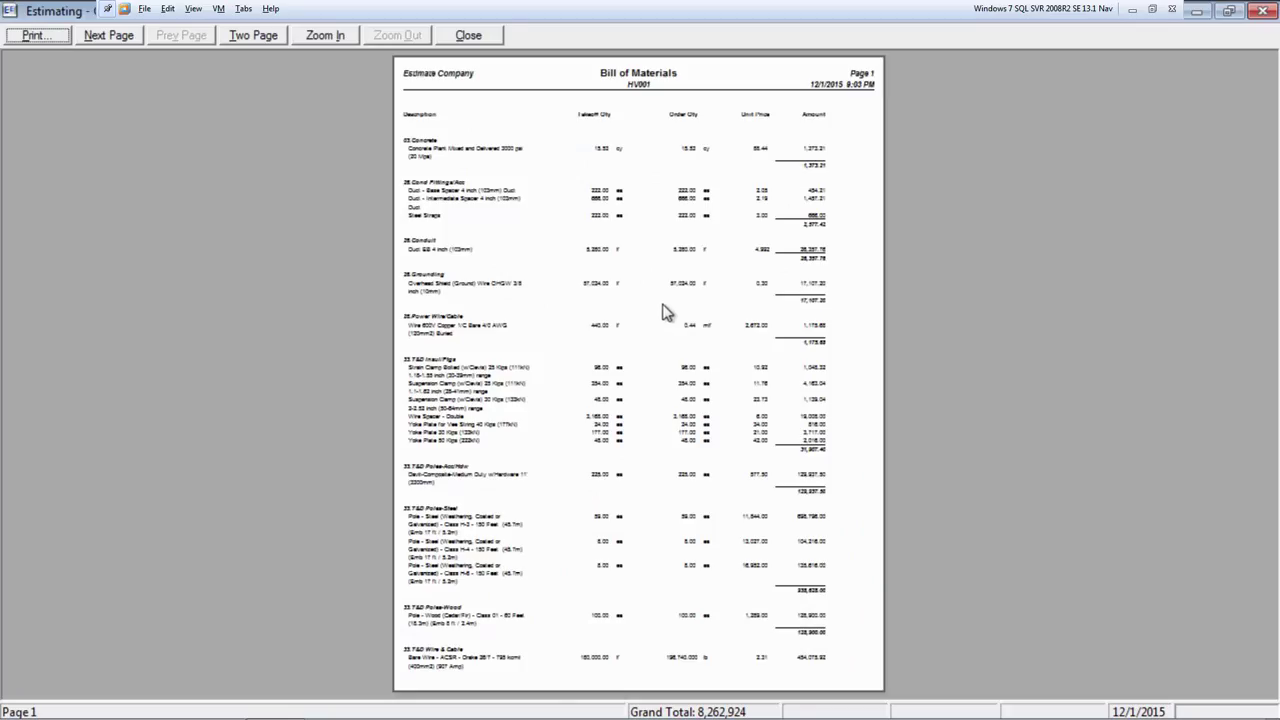
left_click(326, 41)
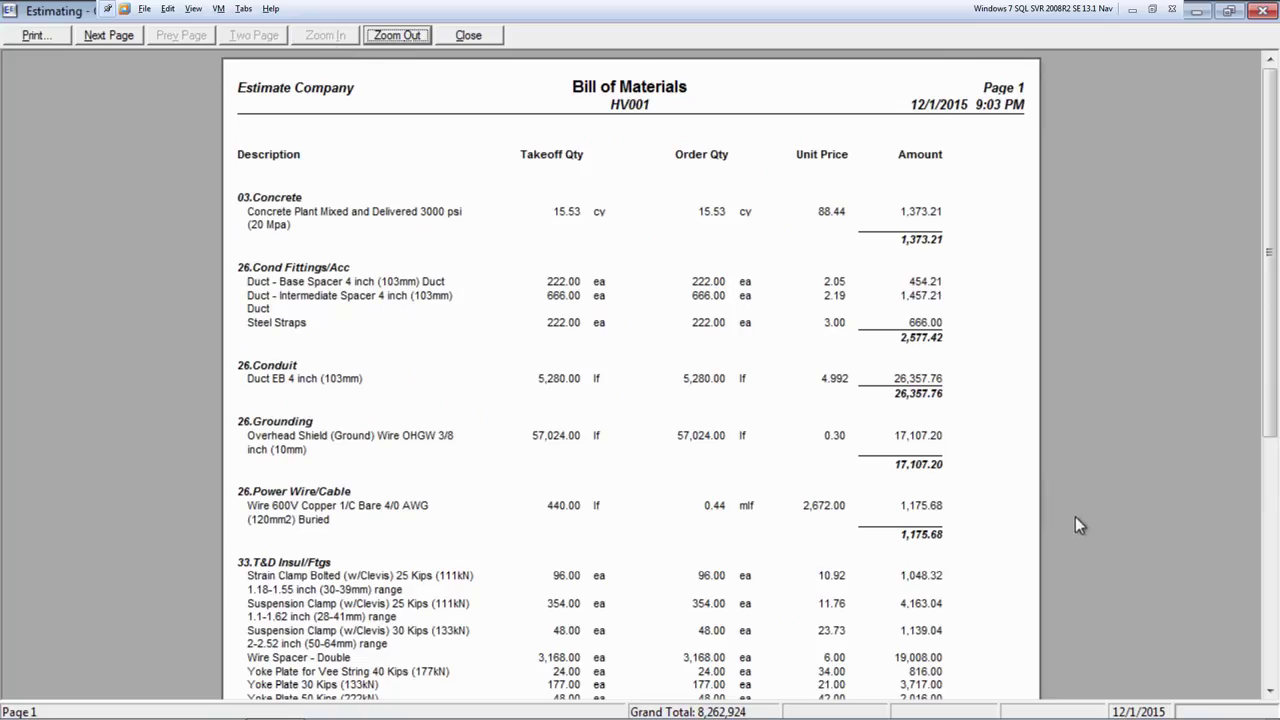
left_click(1271, 685)
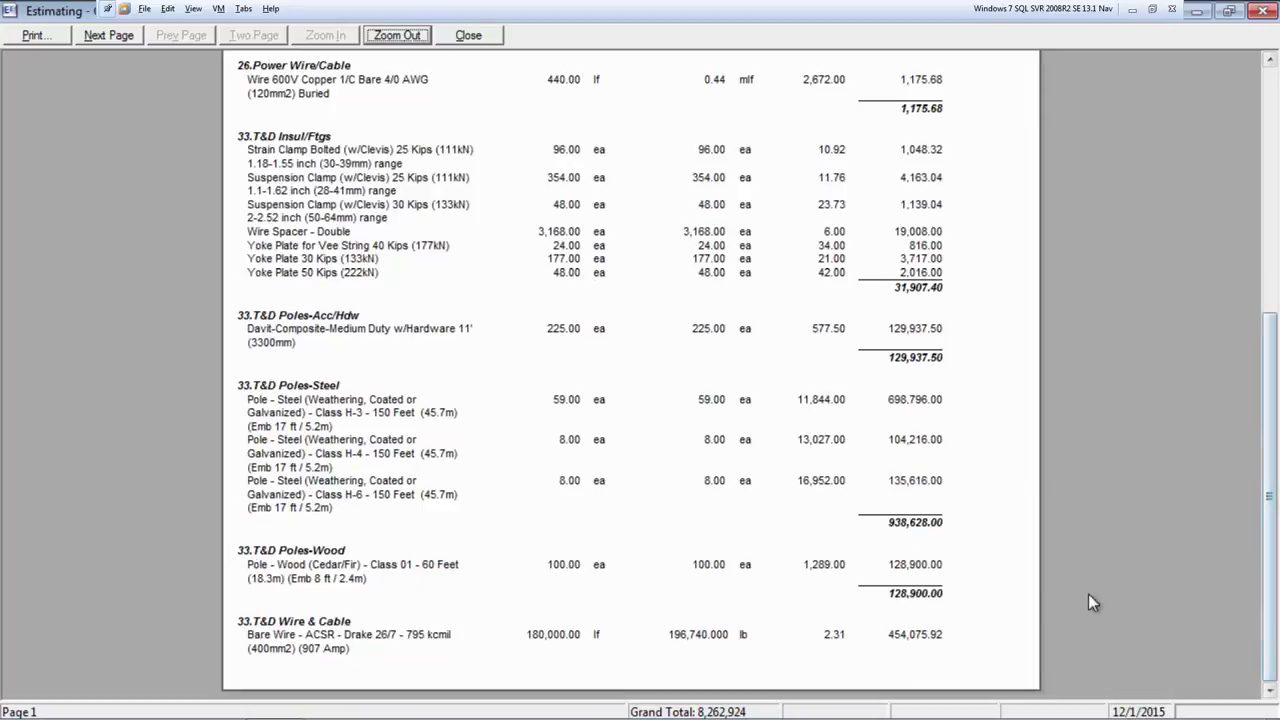
left_click(474, 38)
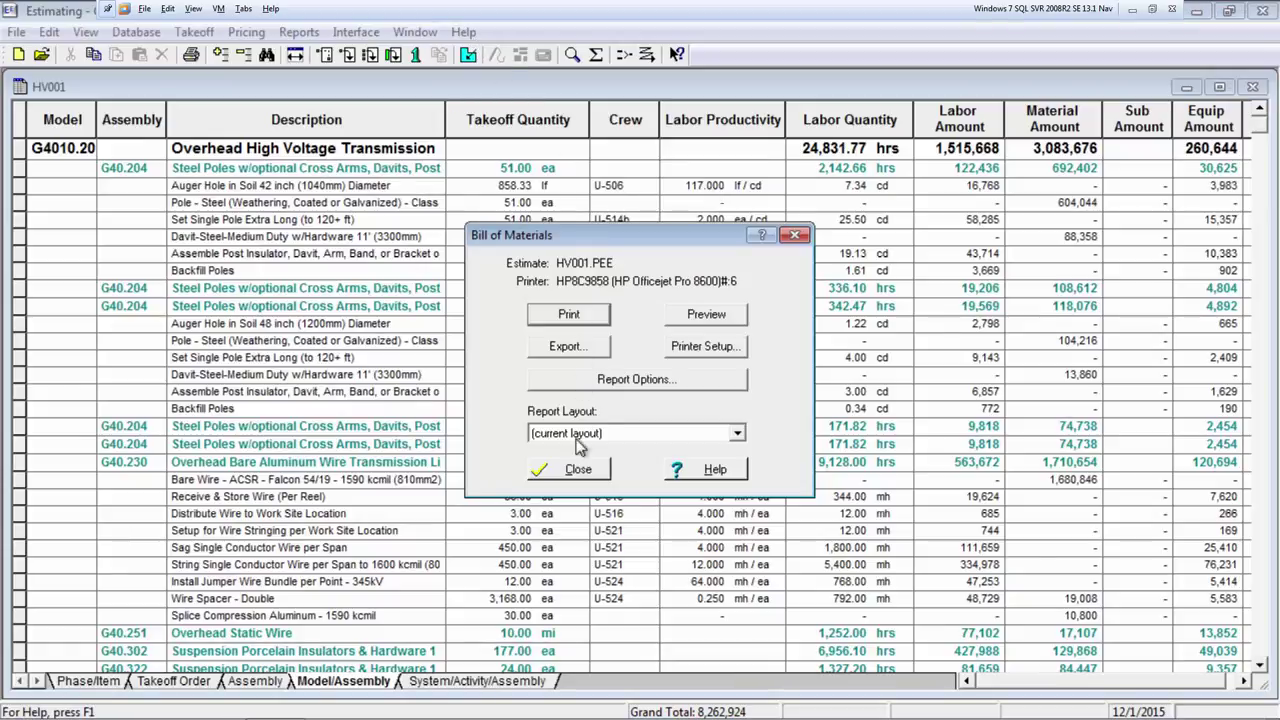
Dismiss the Bill of Materials options to return to the HV001 estimate grid
left_click(578, 470)
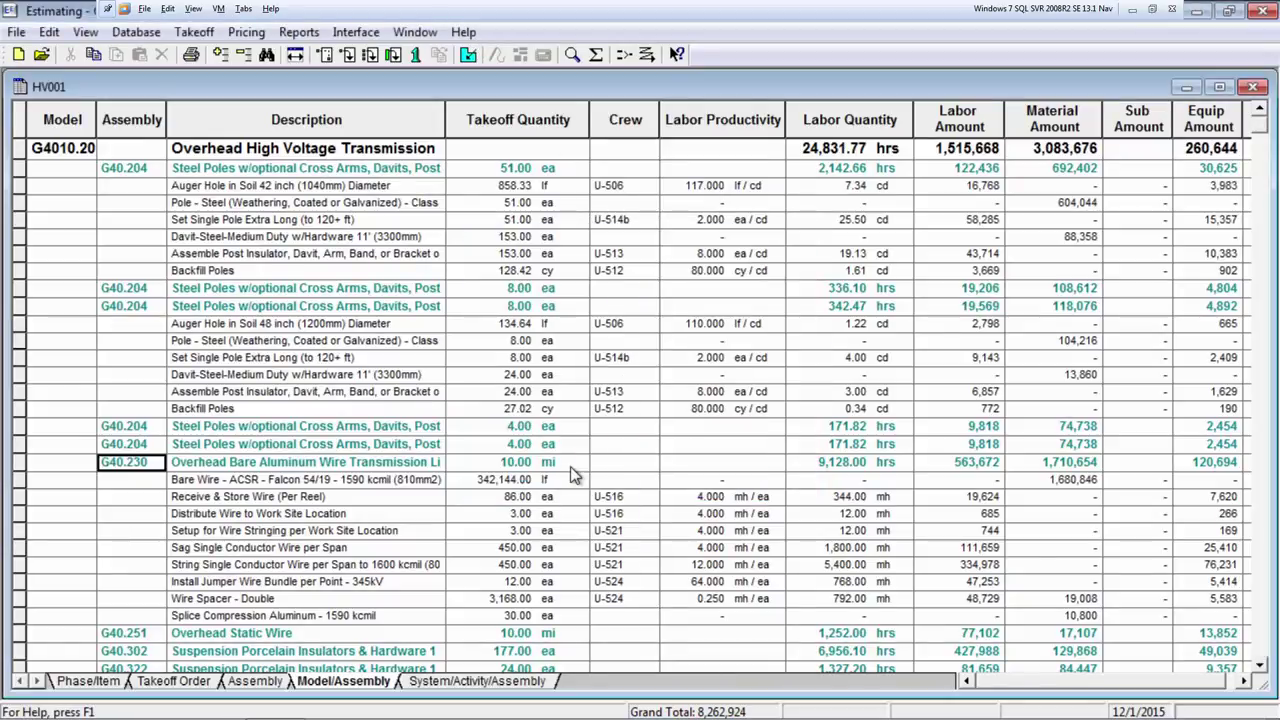